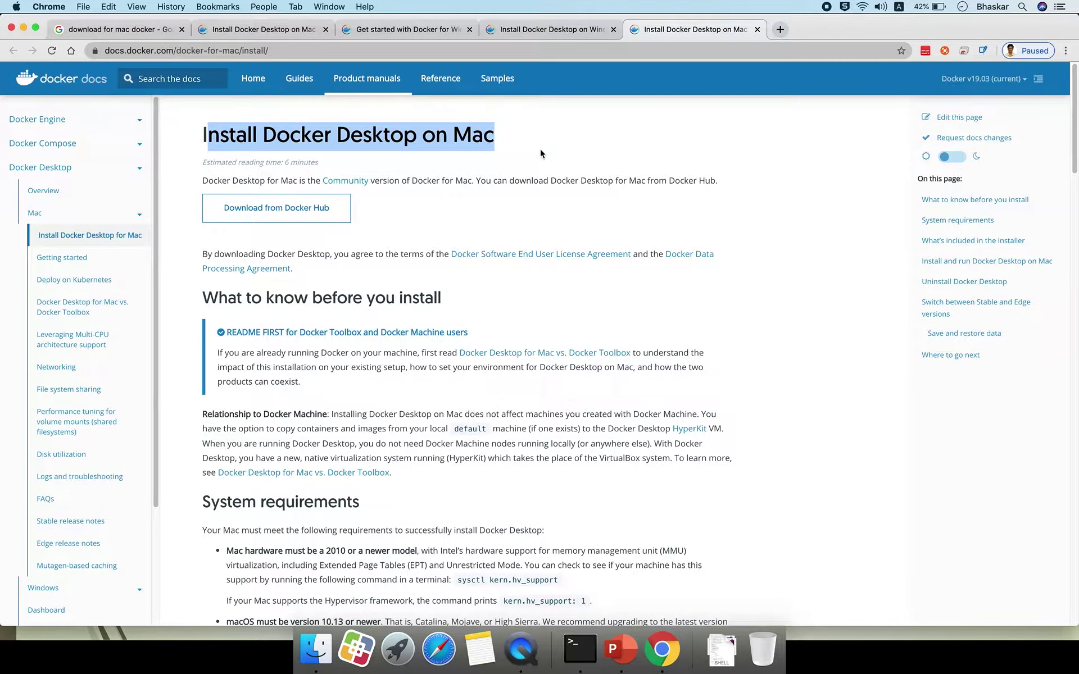
Step: Switch to the Install Docker Desktop on Windows guide and highlight its heading
left_click(562, 29)
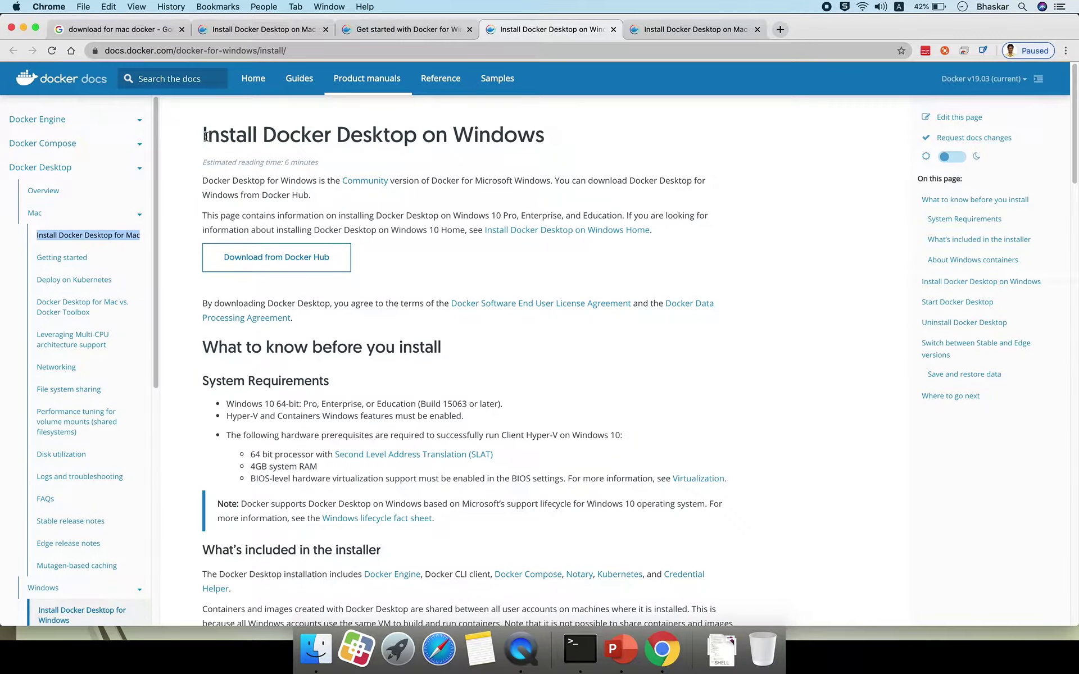
left_click_drag(204, 136, 556, 136)
left_click(582, 126)
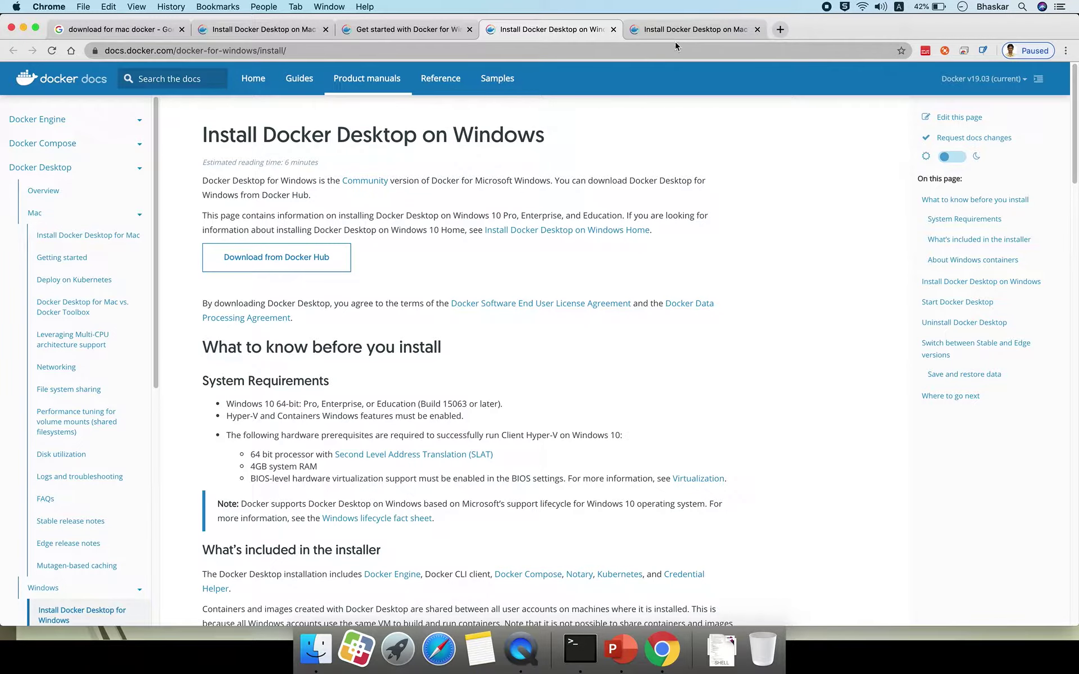
scroll(399, 278, "down", 5)
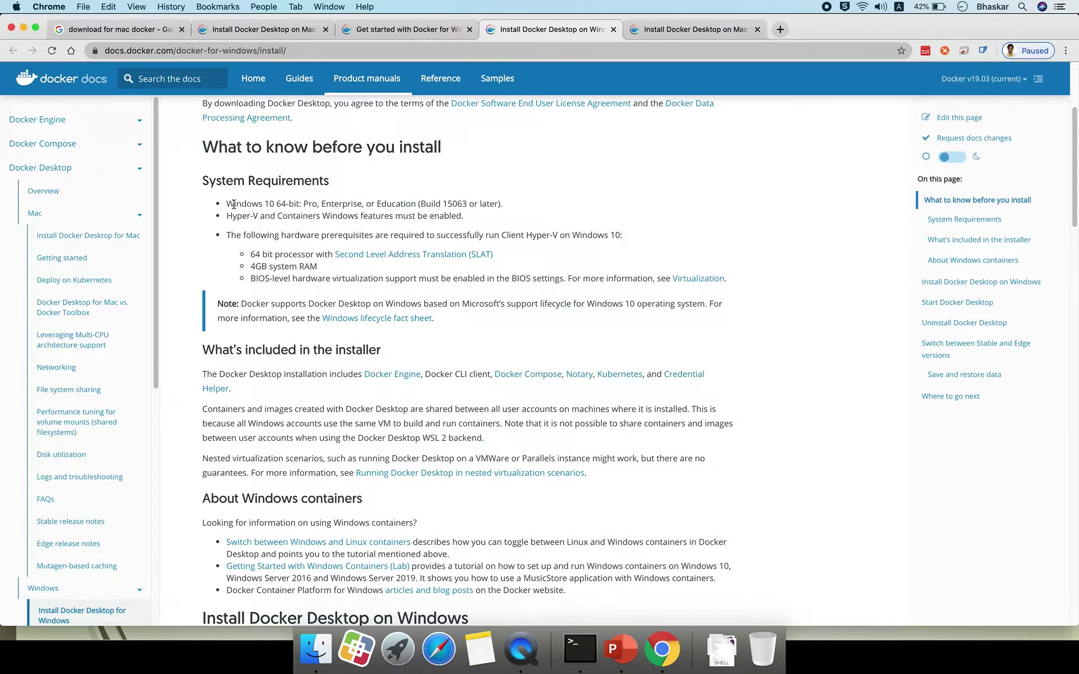
Step: Review the Windows 10 64-bit requirement, the Hyper-V step and Docker Desktop Installer.exe
left_click_drag(232, 203, 304, 203)
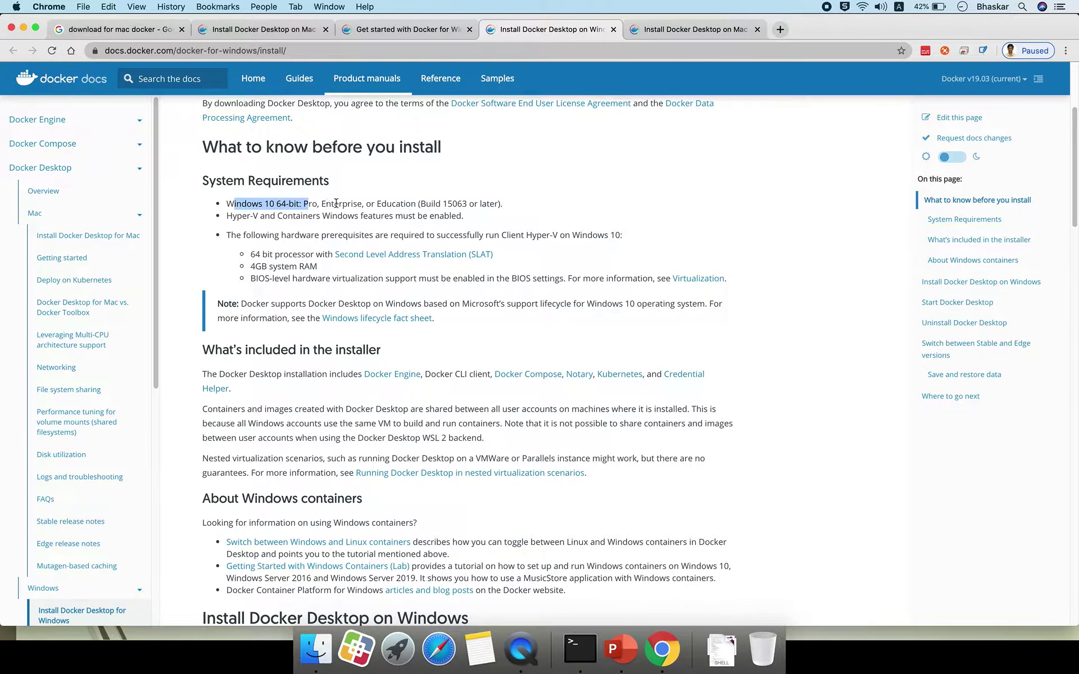
left_click(491, 202)
left_click_drag(502, 203, 206, 211)
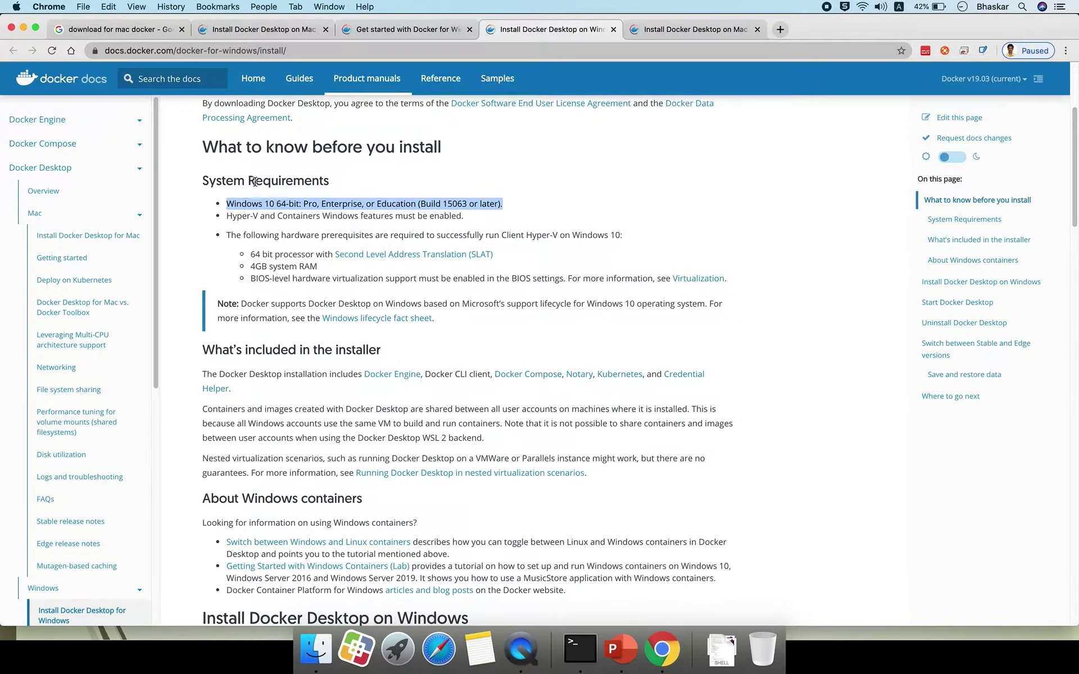
scroll(398, 290, "down", 10)
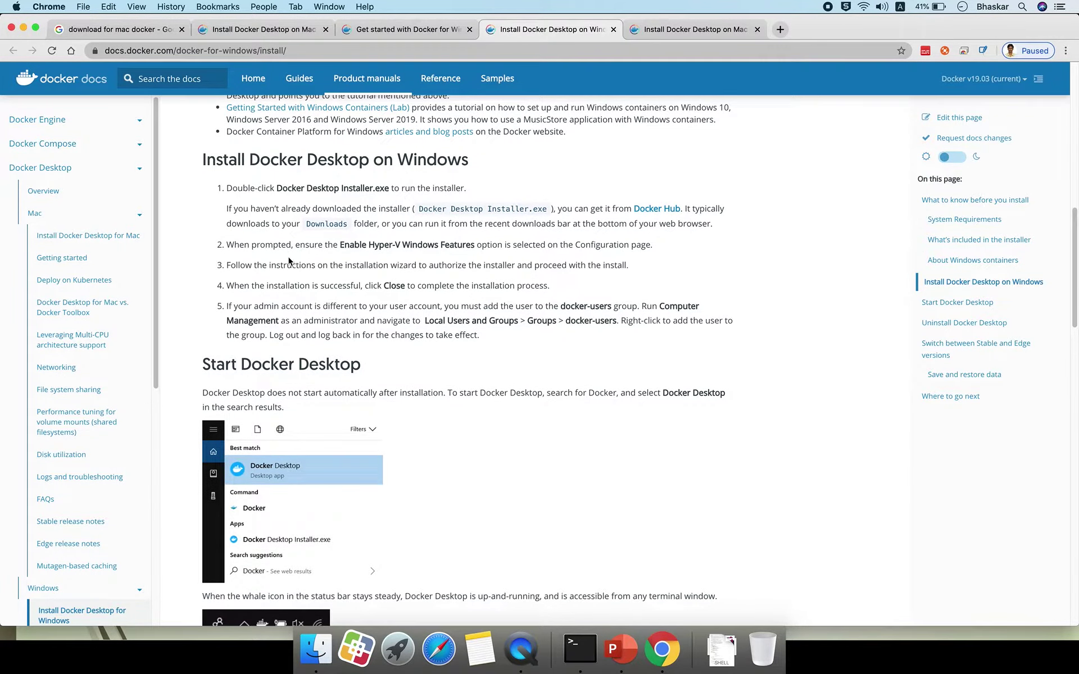
left_click_drag(343, 244, 600, 256)
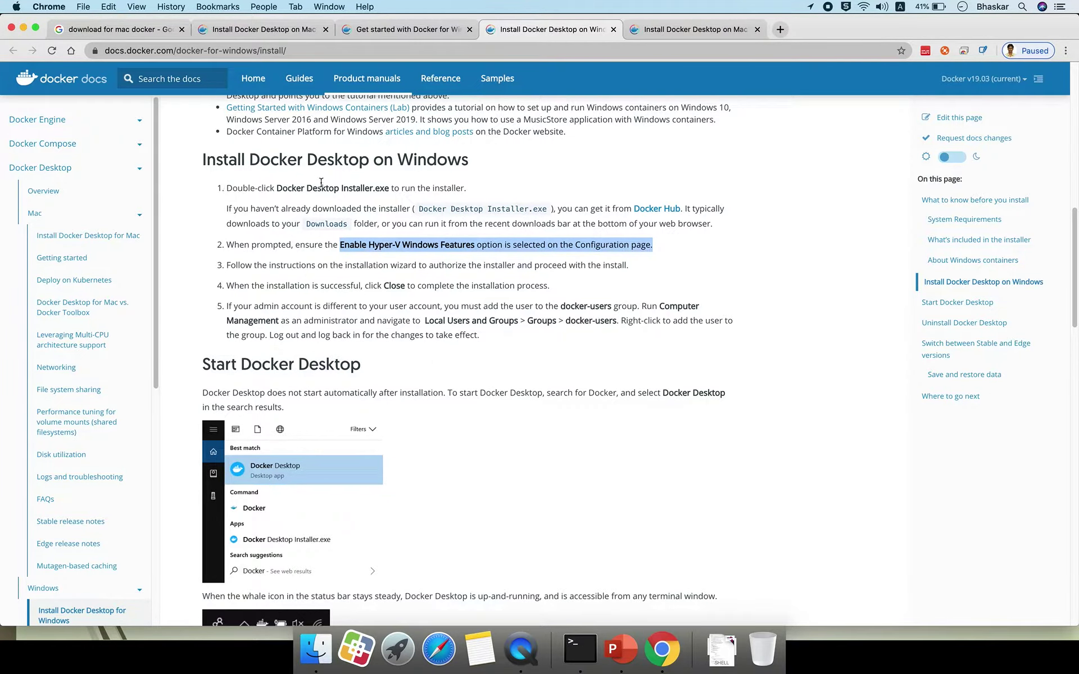
left_click_drag(283, 190, 406, 191)
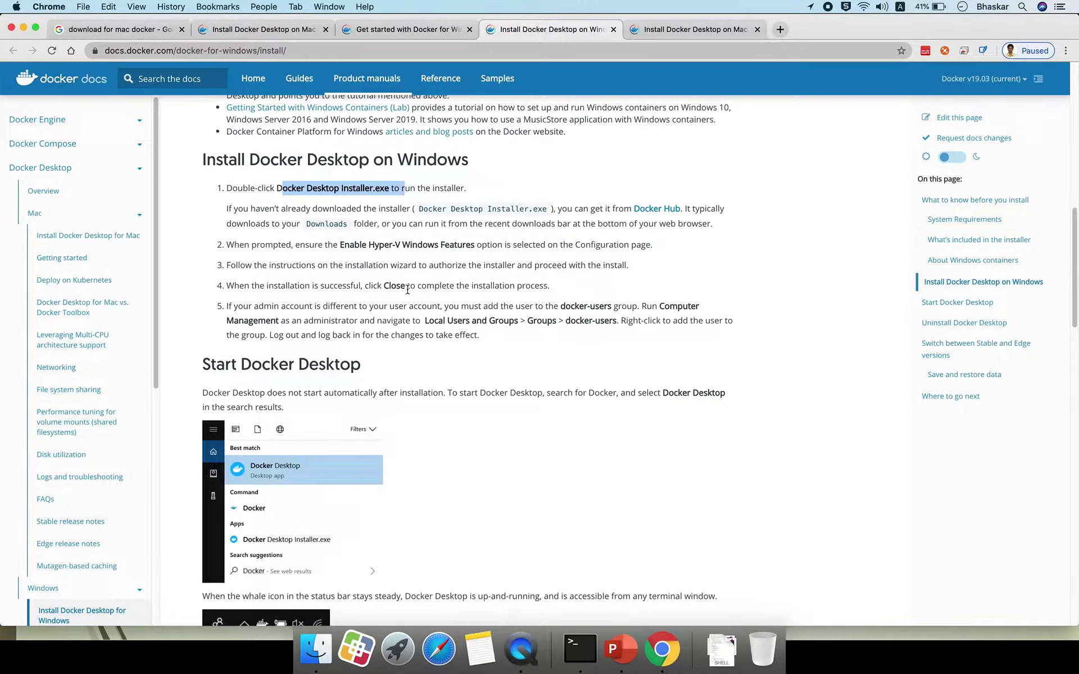
scroll(407, 285, "up", 8)
scroll(337, 284, "up", 6)
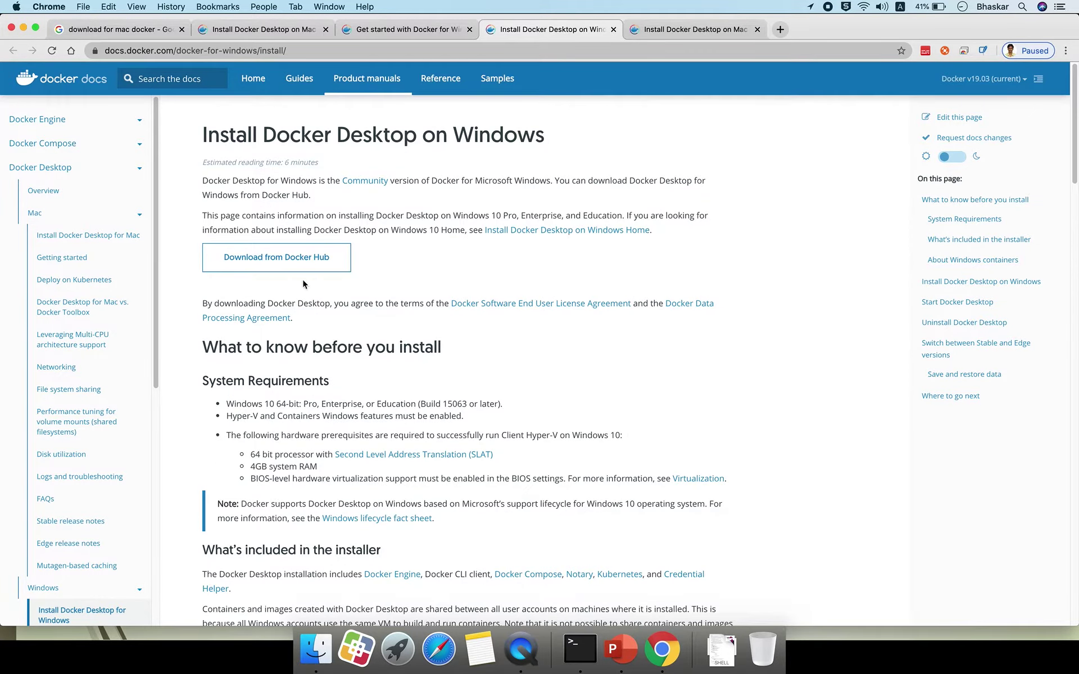
scroll(303, 284, "down", 10)
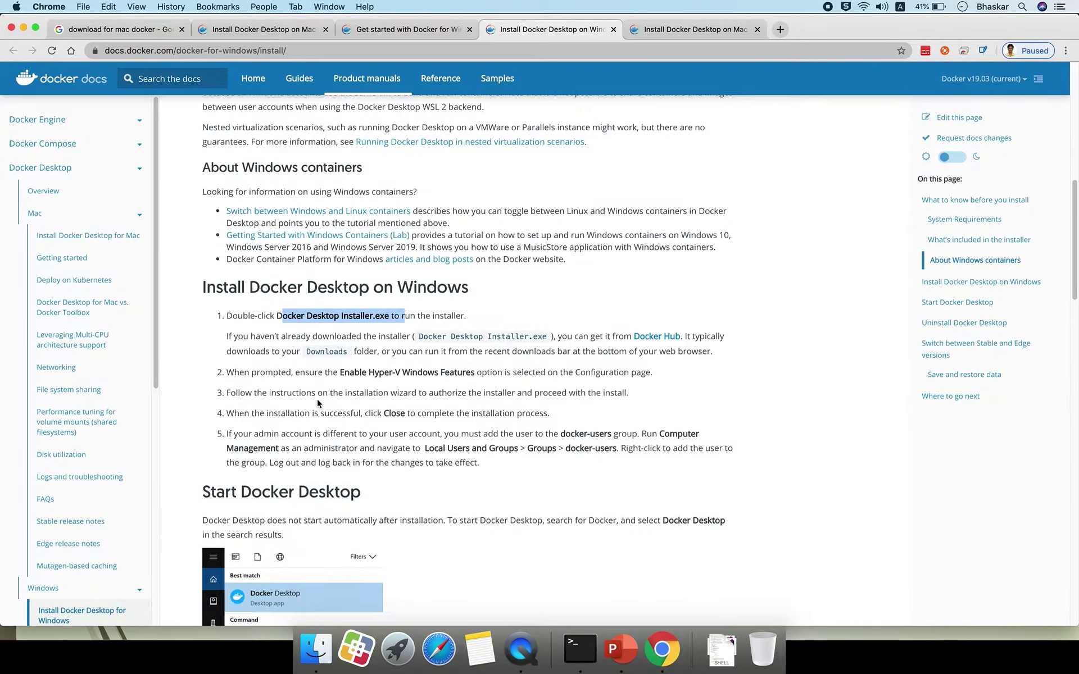
left_click_drag(339, 372, 464, 372)
scroll(464, 377, "down", 5)
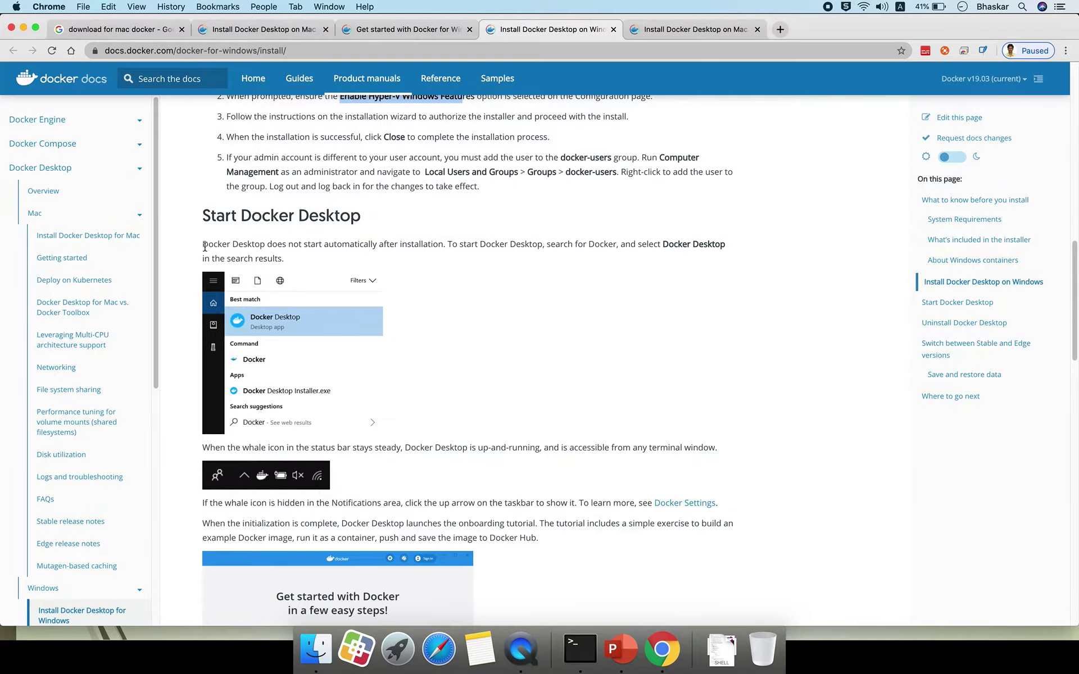
scroll(272, 421, "down", 3)
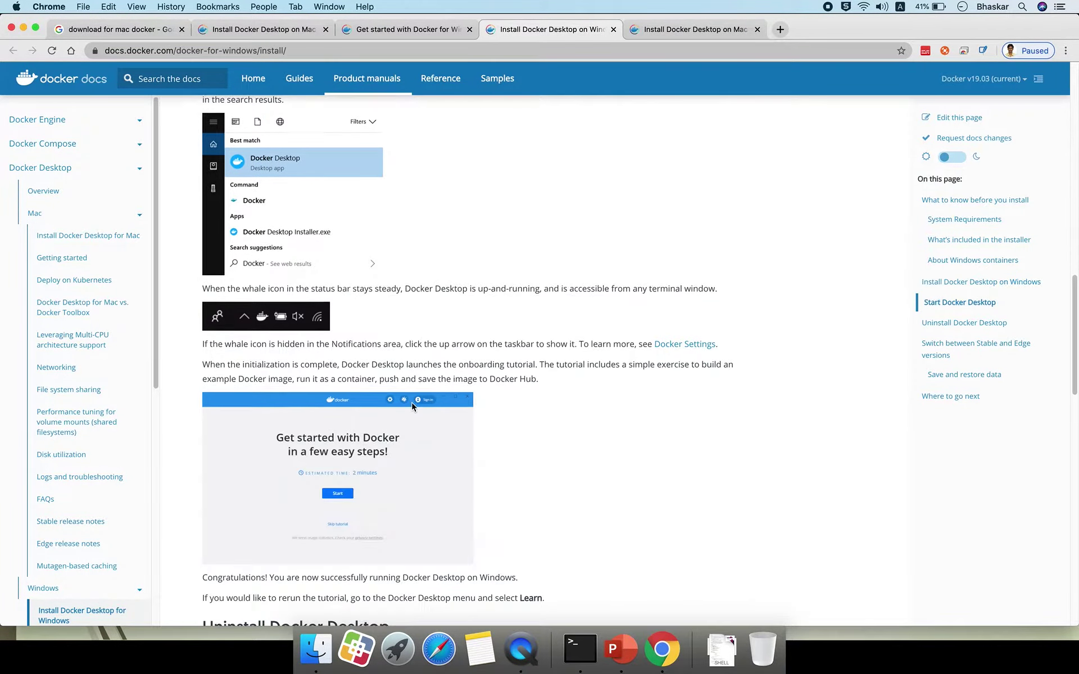
scroll(407, 358, "down", 5)
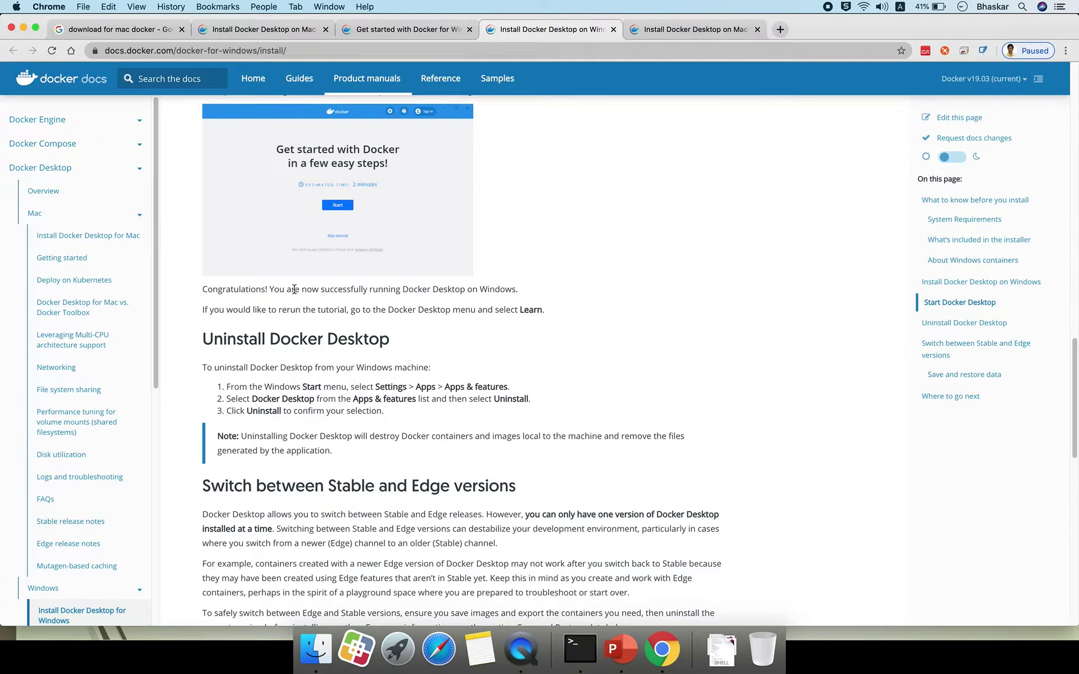
left_click_drag(203, 340, 398, 344)
scroll(464, 410, "down", 2)
scroll(464, 410, "down", 8)
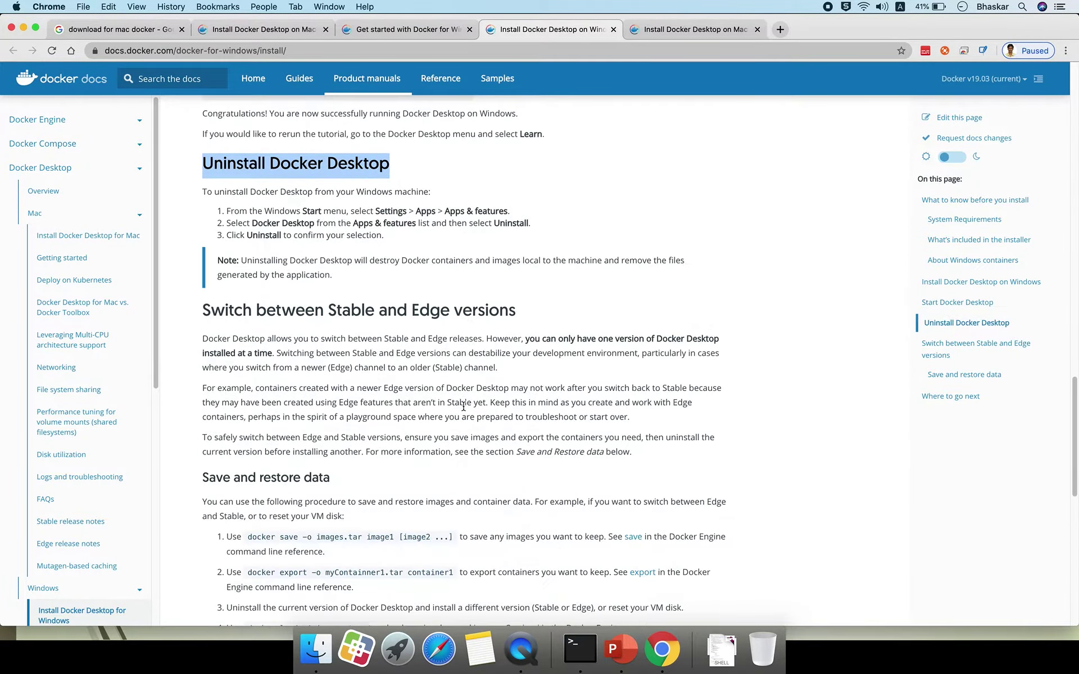
scroll(464, 410, "up", 14)
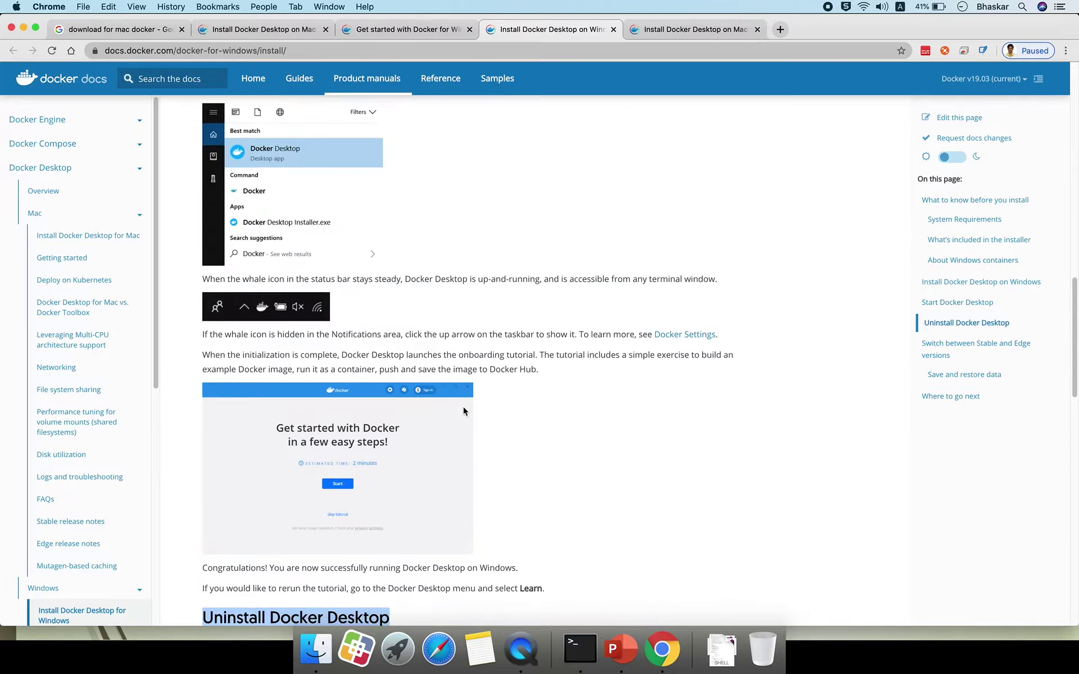
scroll(463, 411, "up", 3)
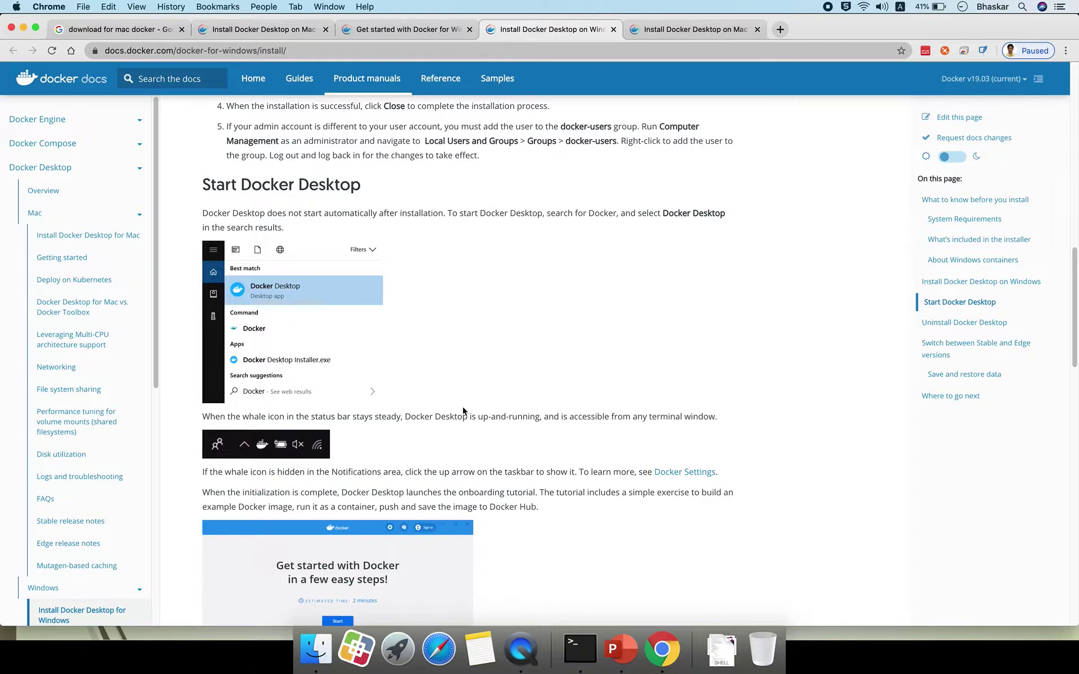
scroll(375, 406, "down", 2)
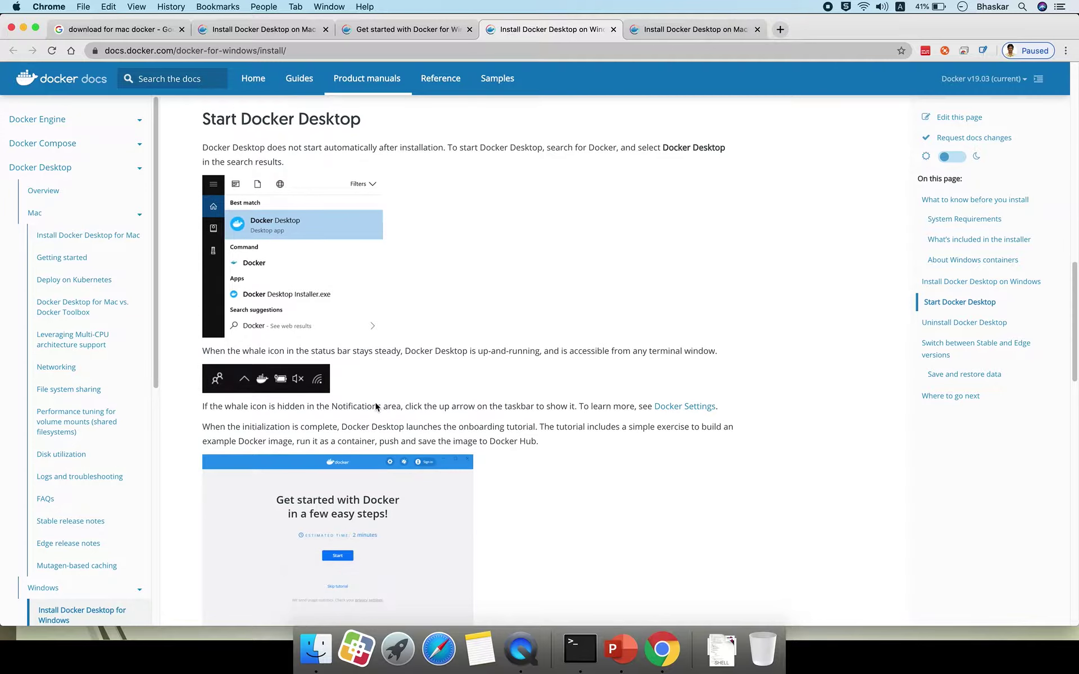
scroll(376, 402, "up", 10)
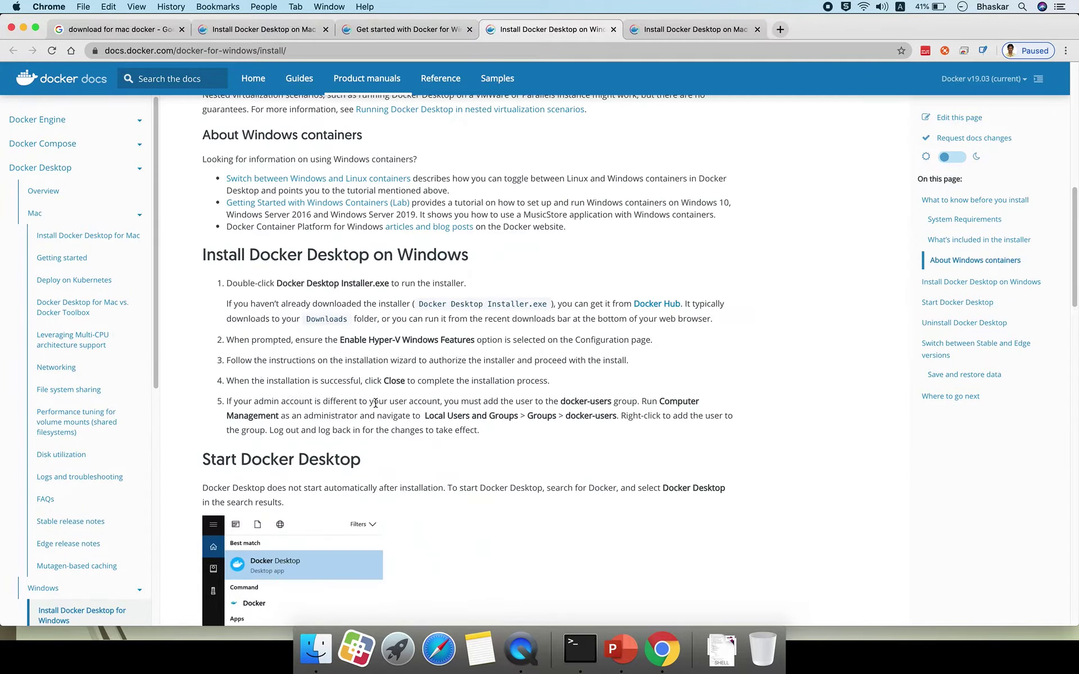
Step: Go from the Mac install guide to the Docker Hub download page for Mac
left_click(680, 34)
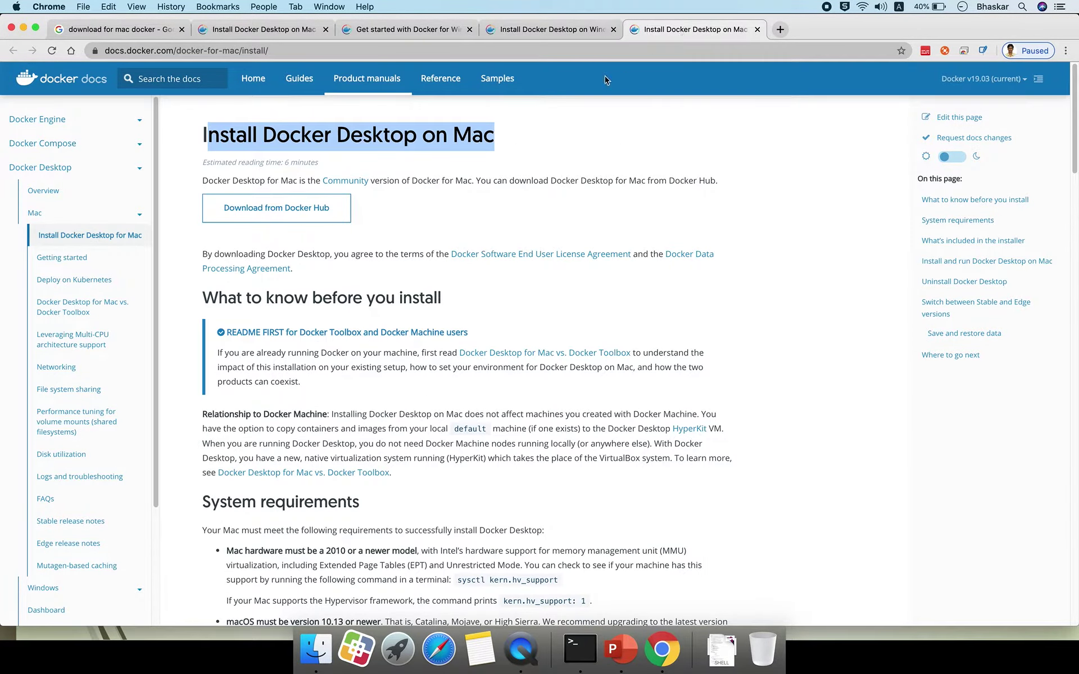
left_click(284, 206)
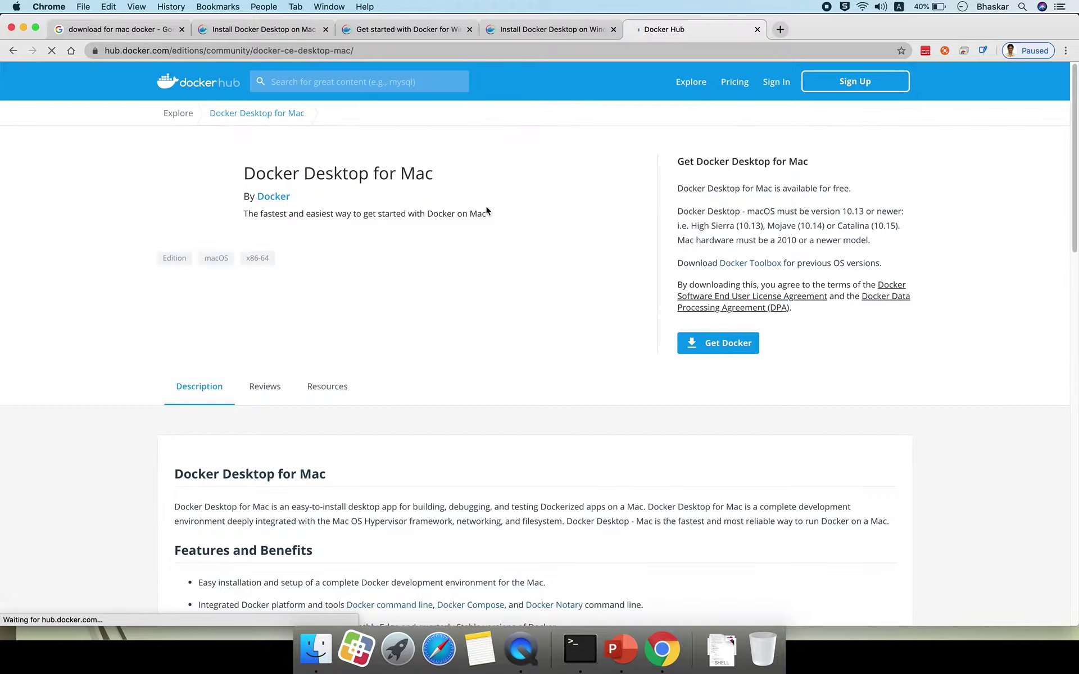
left_click(731, 349)
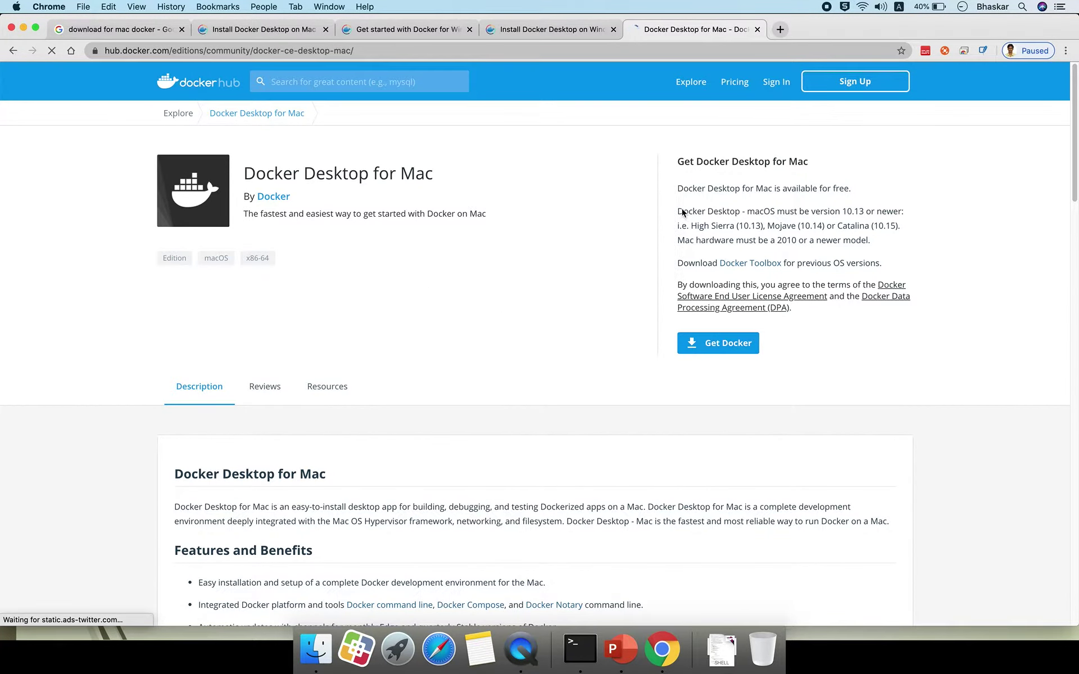
Step: Check the macOS 10.13 or newer requirement, then scroll down to the Get Docker section
left_click_drag(681, 211, 735, 211)
left_click(844, 212)
left_click_drag(844, 212, 939, 211)
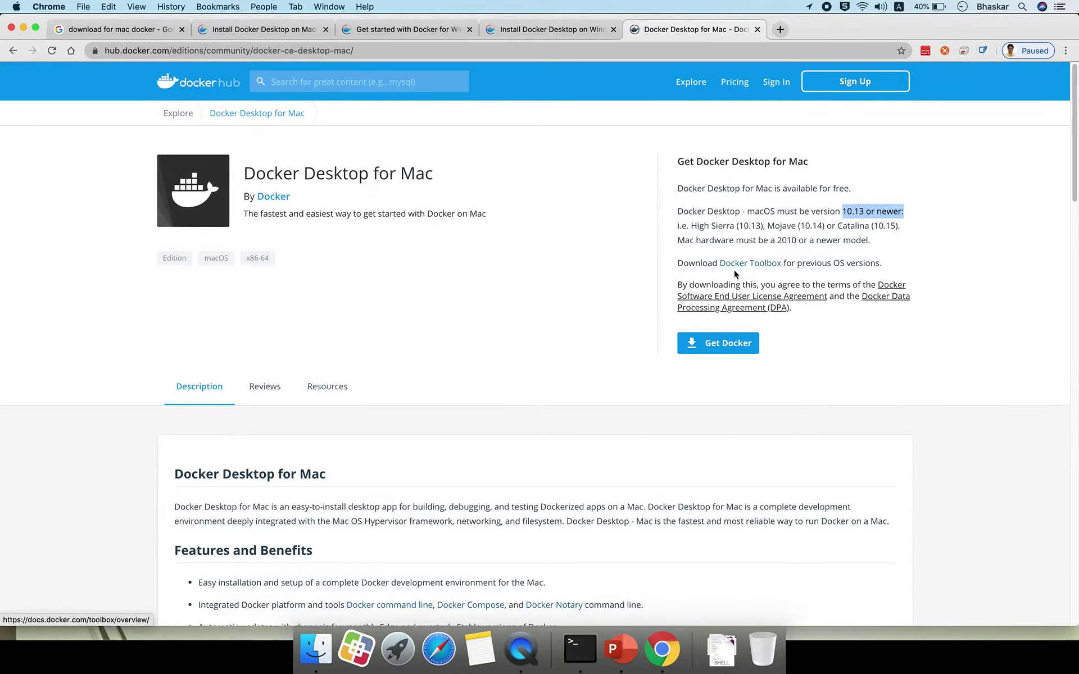
scroll(337, 382, "down", 4)
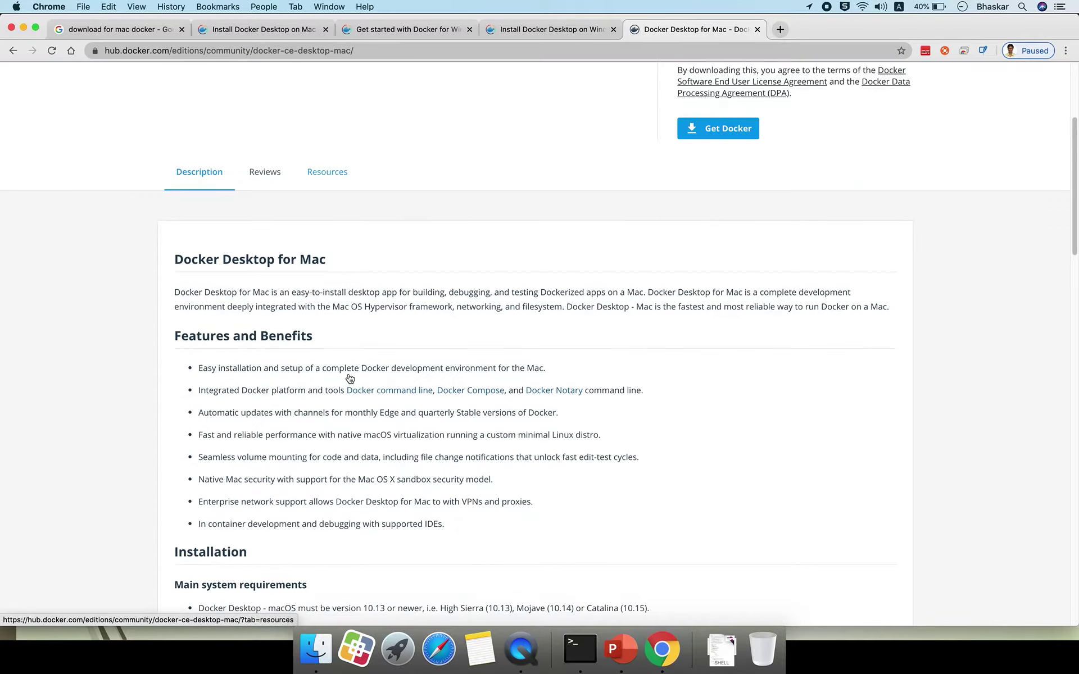
scroll(371, 360, "down", 4)
scroll(365, 388, "down", 2)
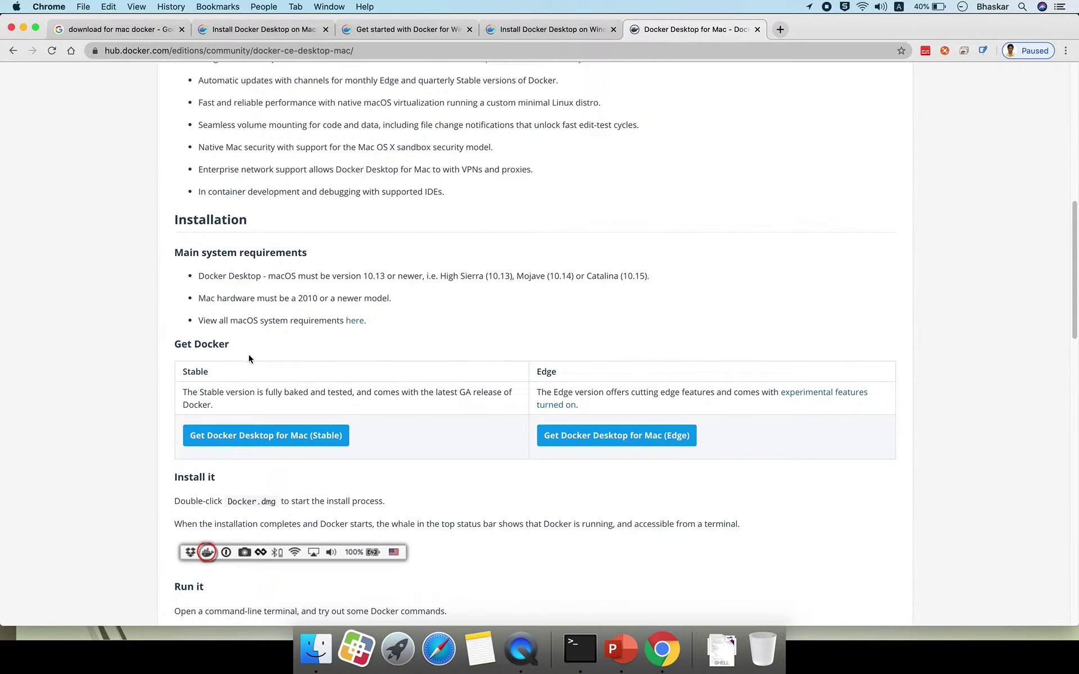
Step: Start the Stable Docker.dmg download and scroll through the page while it downloads
left_click(291, 435)
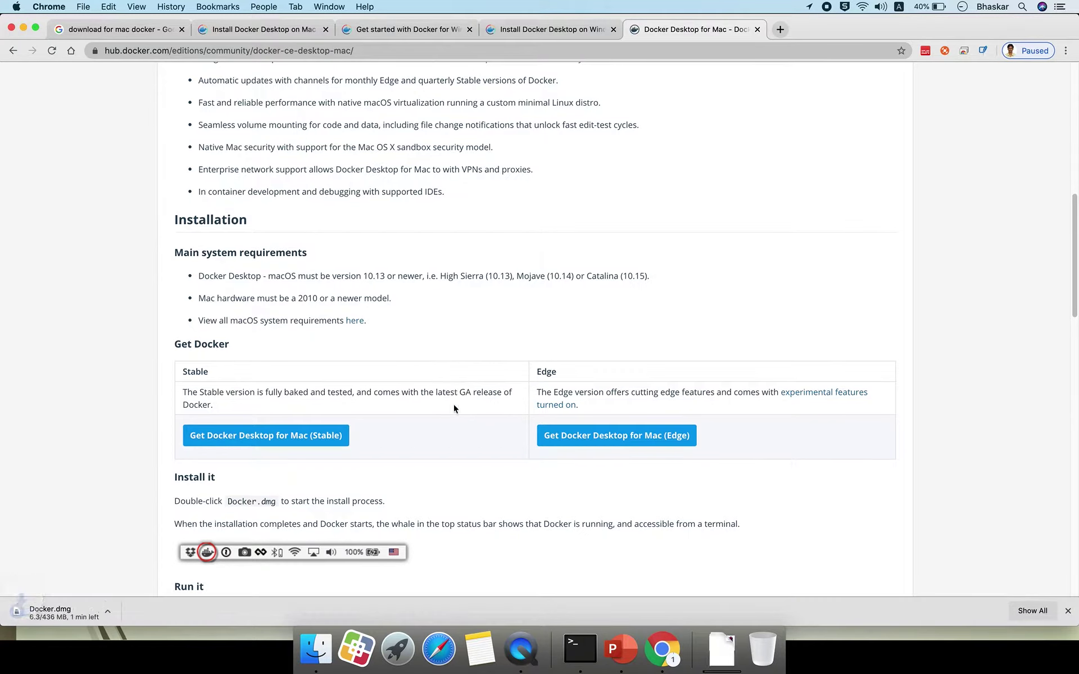
scroll(455, 393, "down", 3)
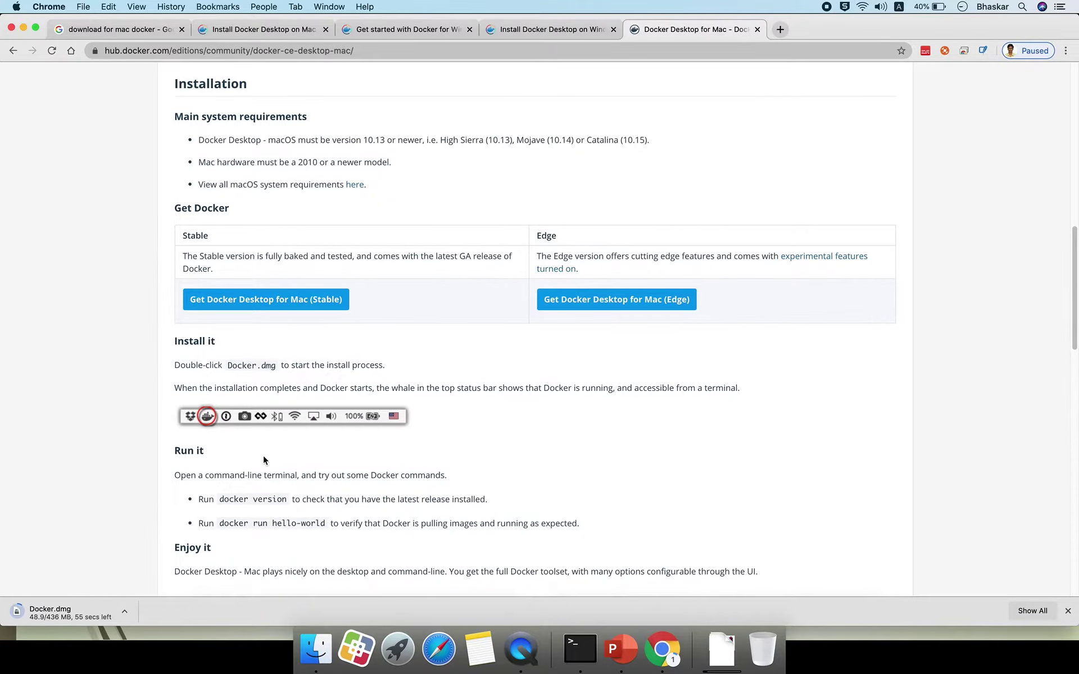
scroll(263, 455, "down", 2)
scroll(252, 464, "down", 10)
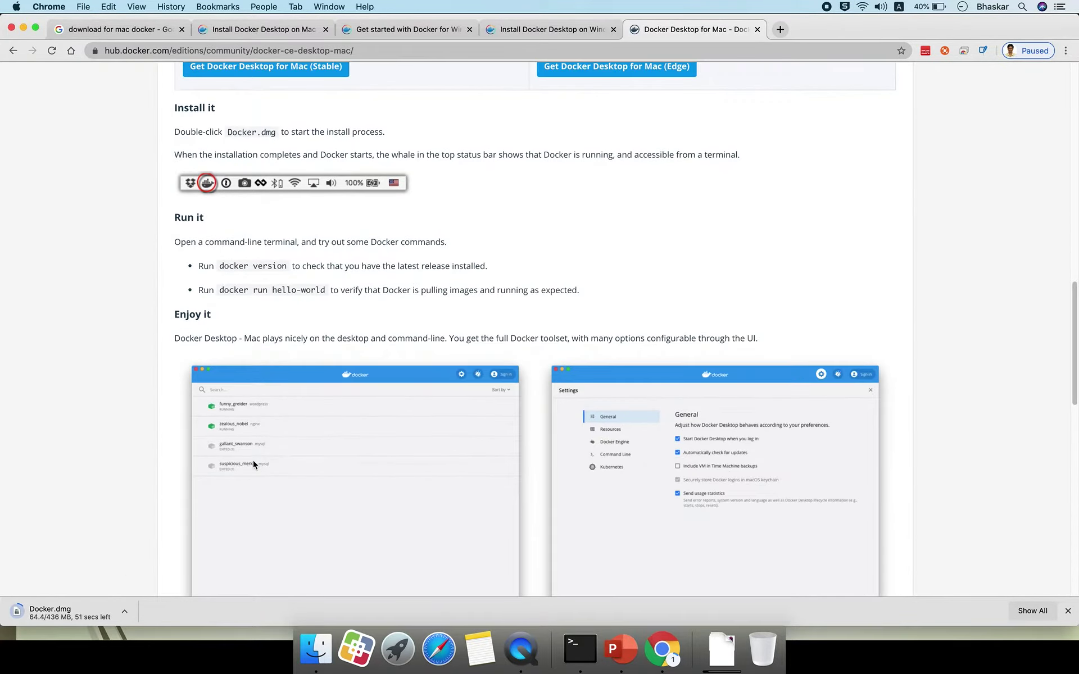
scroll(253, 464, "down", 2)
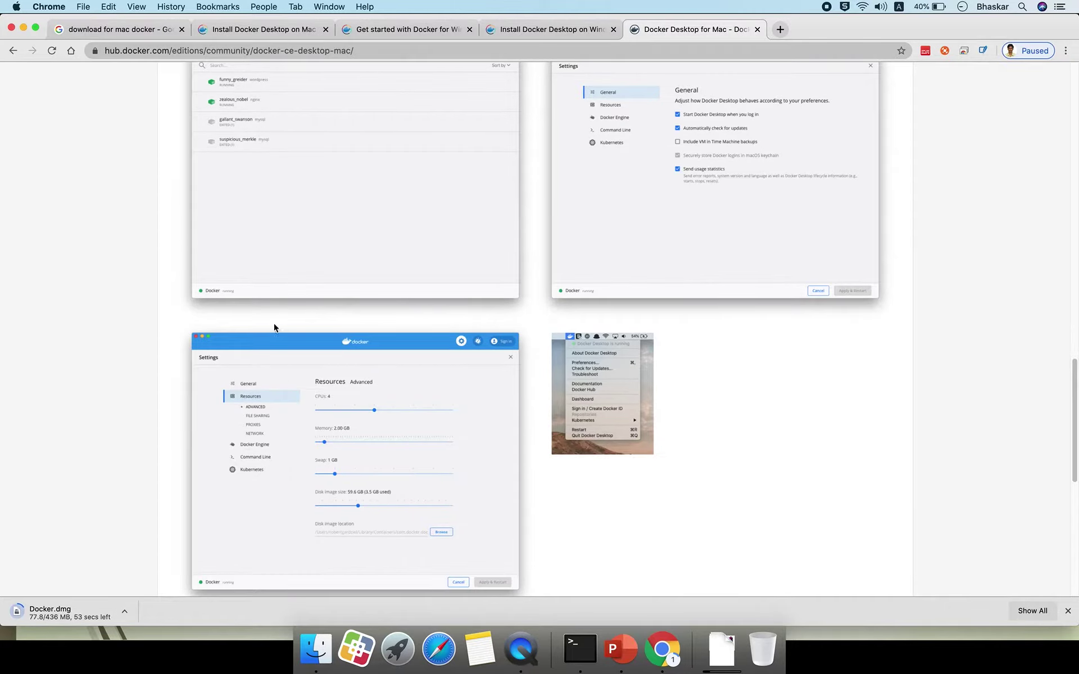
scroll(465, 482, "down", 3)
scroll(463, 482, "down", 3)
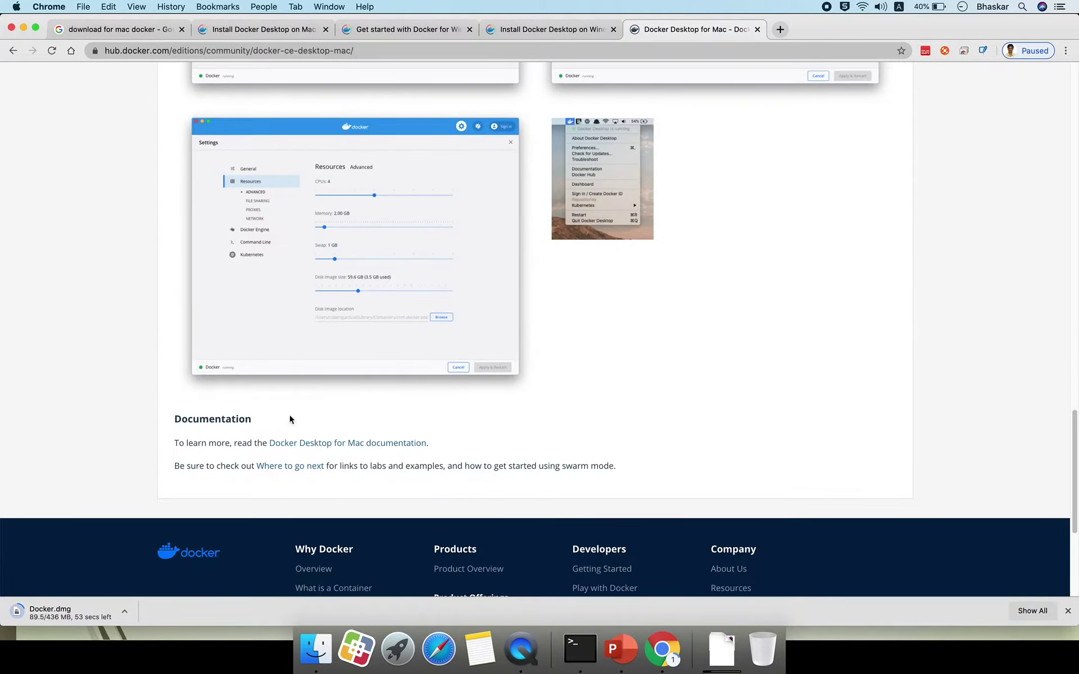
scroll(560, 427, "up", 12)
scroll(560, 425, "up", 10)
Step: Open the Docker Desktop for Windows download page on Docker Hub and scroll through it
left_click(553, 30)
scroll(372, 132, "up", 9)
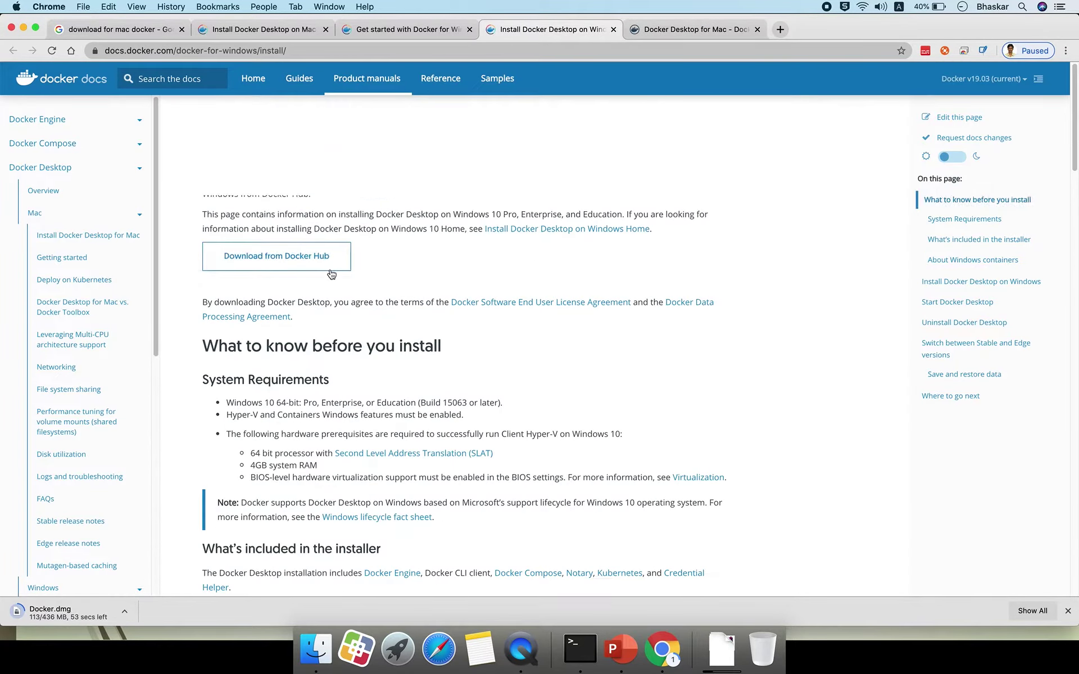
left_click(306, 260)
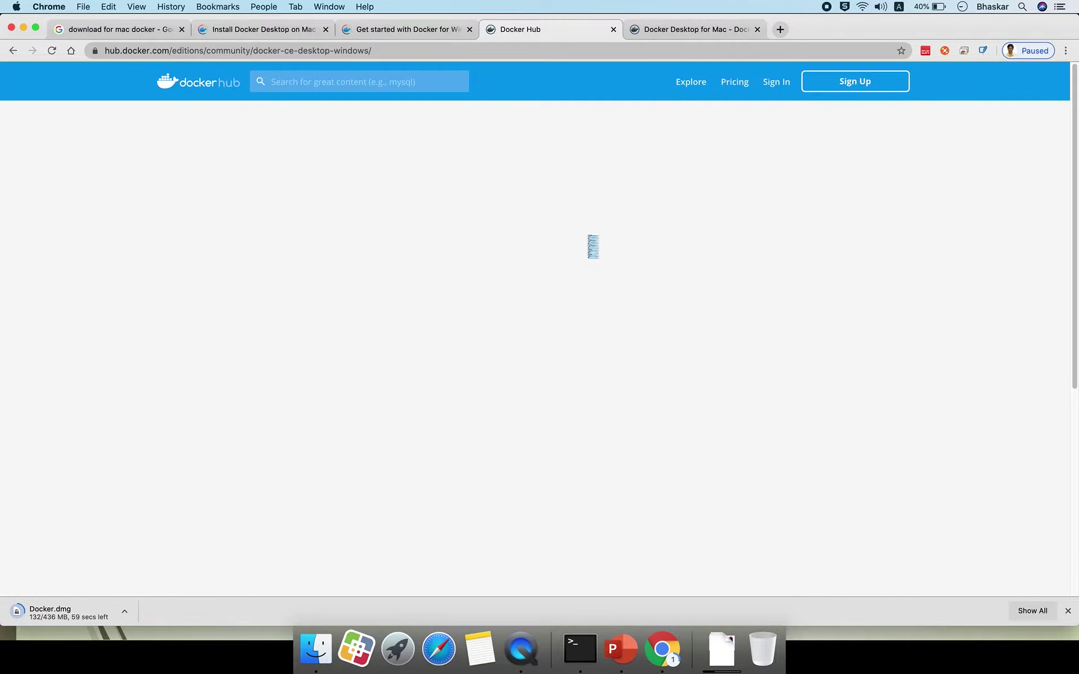
scroll(509, 333, "down", 10)
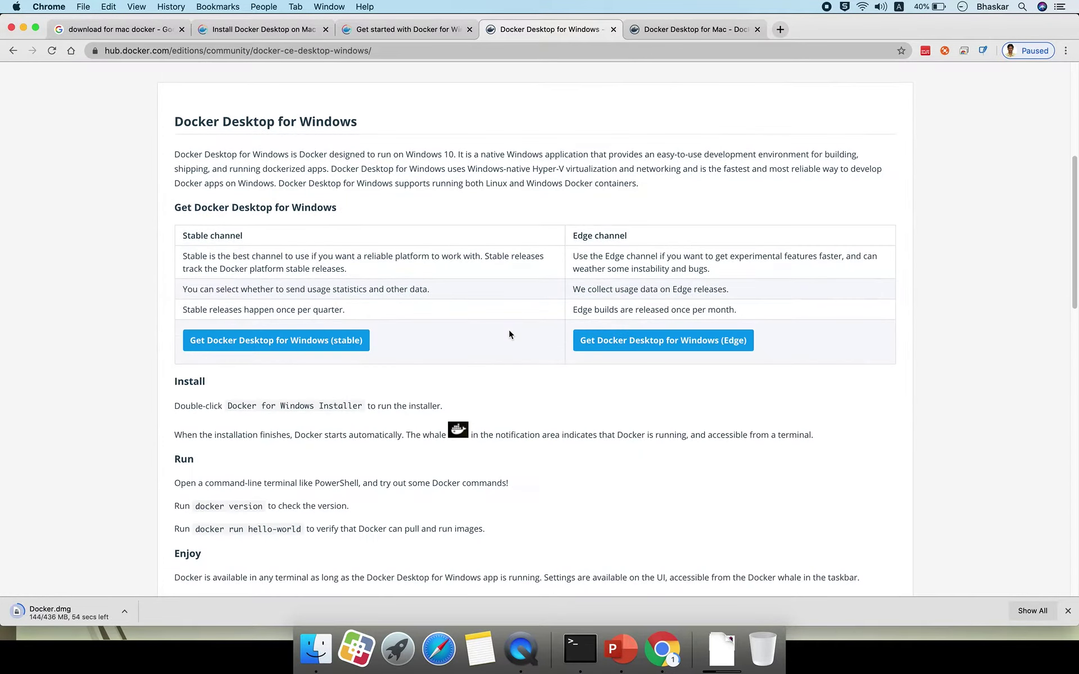
scroll(509, 335, "down", 6)
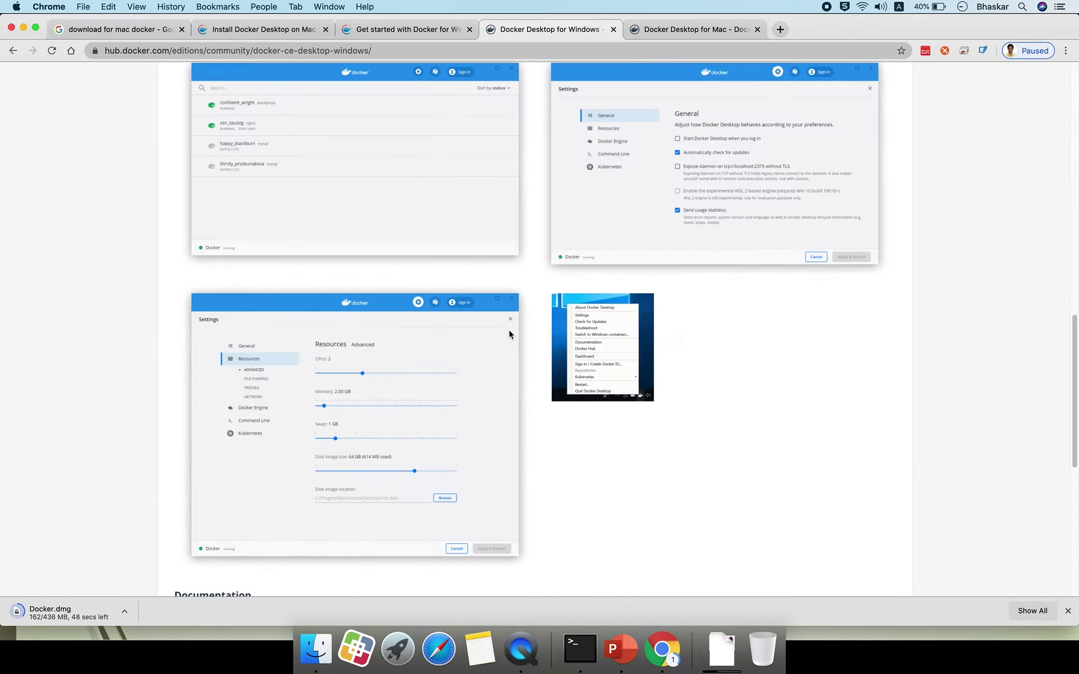
scroll(512, 325, "up", 9)
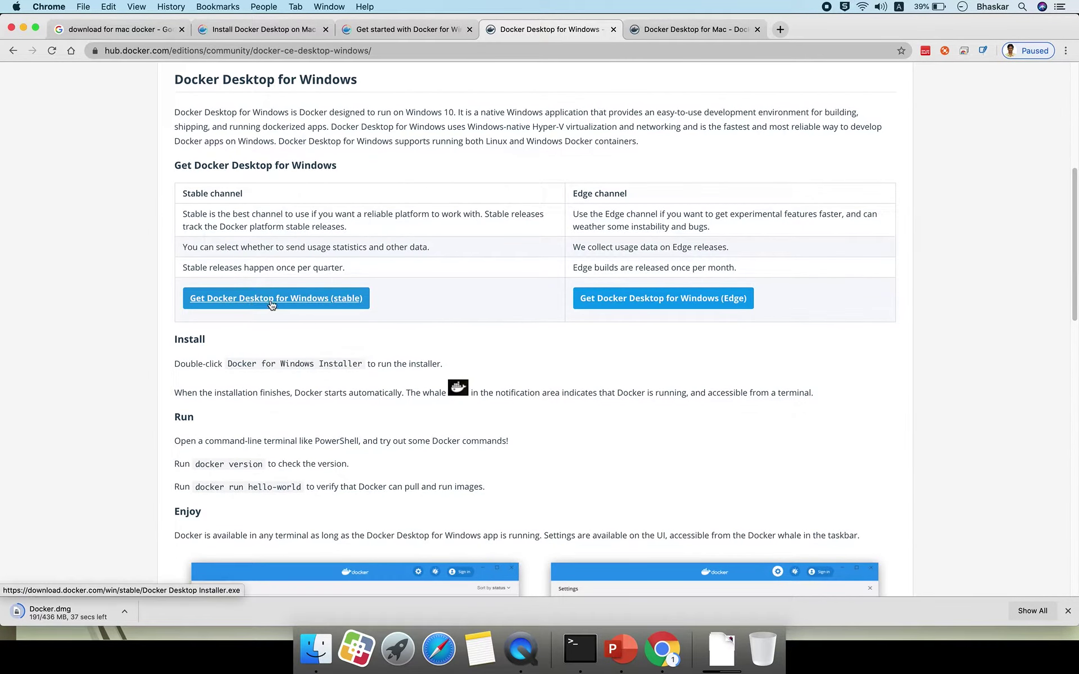
scroll(273, 332, "down", 3)
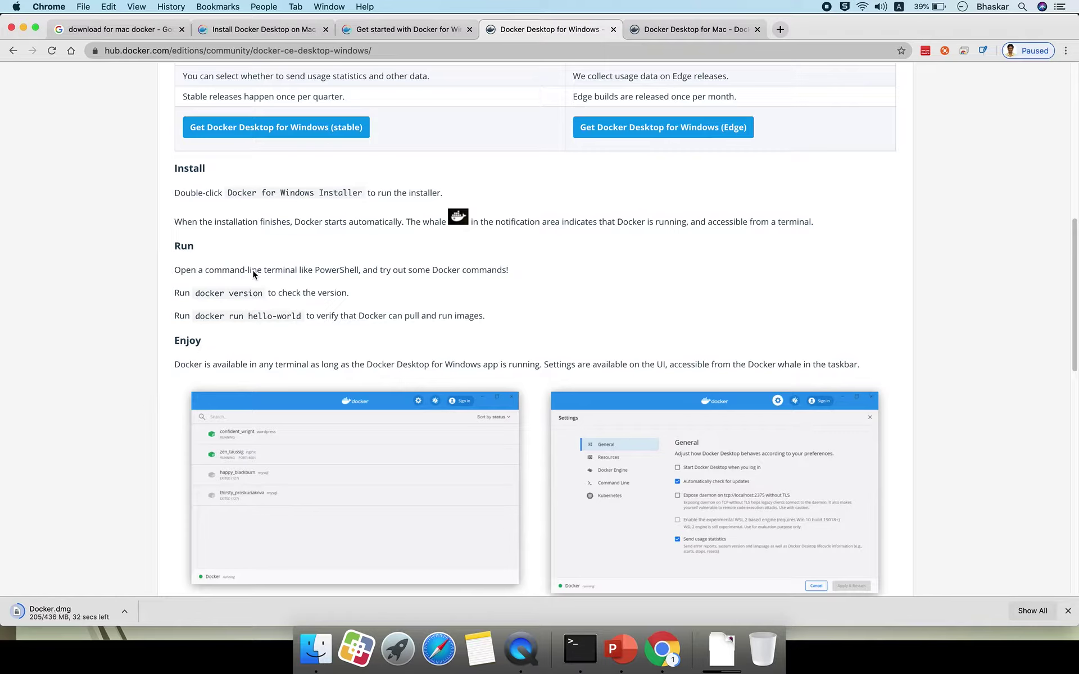
scroll(297, 382, "down", 2)
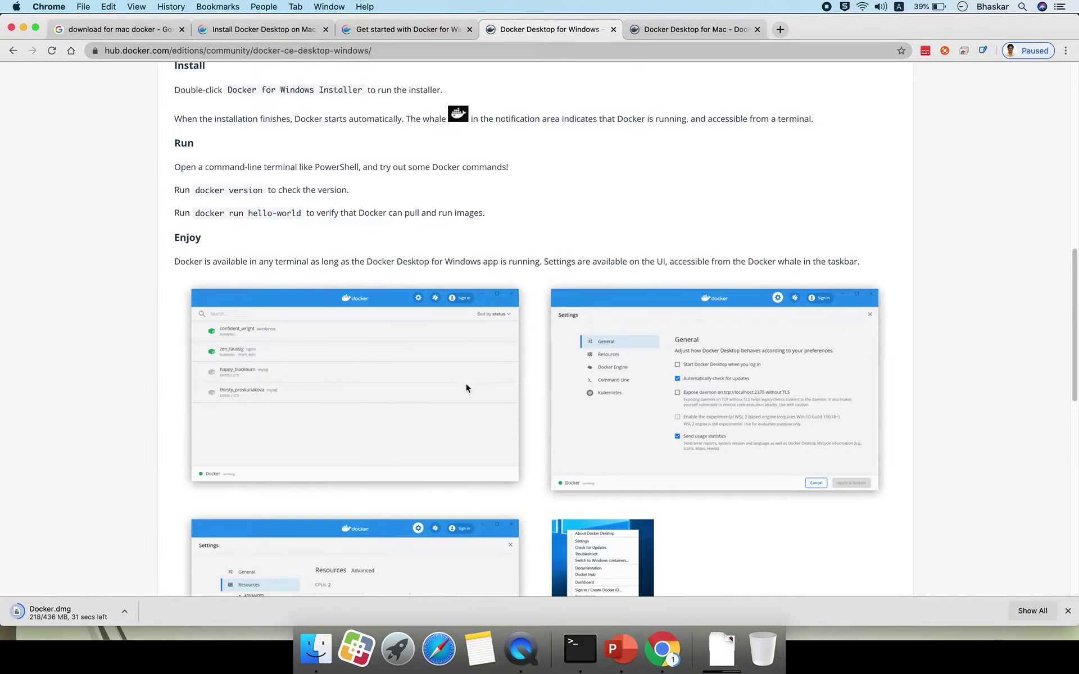
scroll(449, 388, "down", 3)
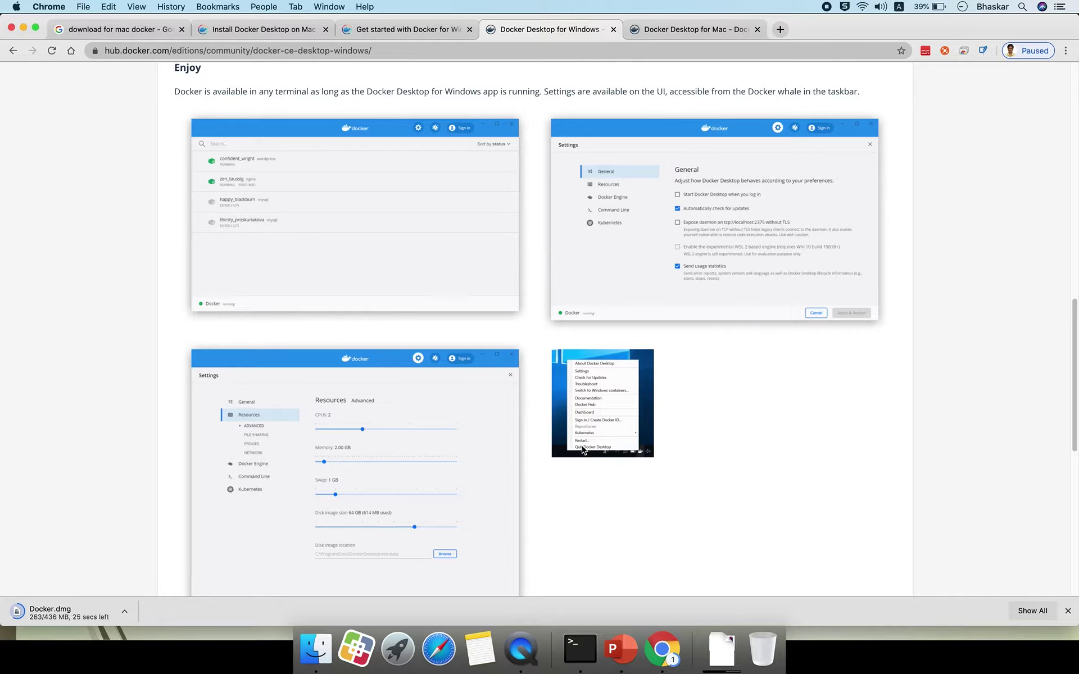
Step: Compare it with the Docker Desktop for Mac page, then start a new browser tab
left_click(686, 31)
scroll(474, 358, "down", 6)
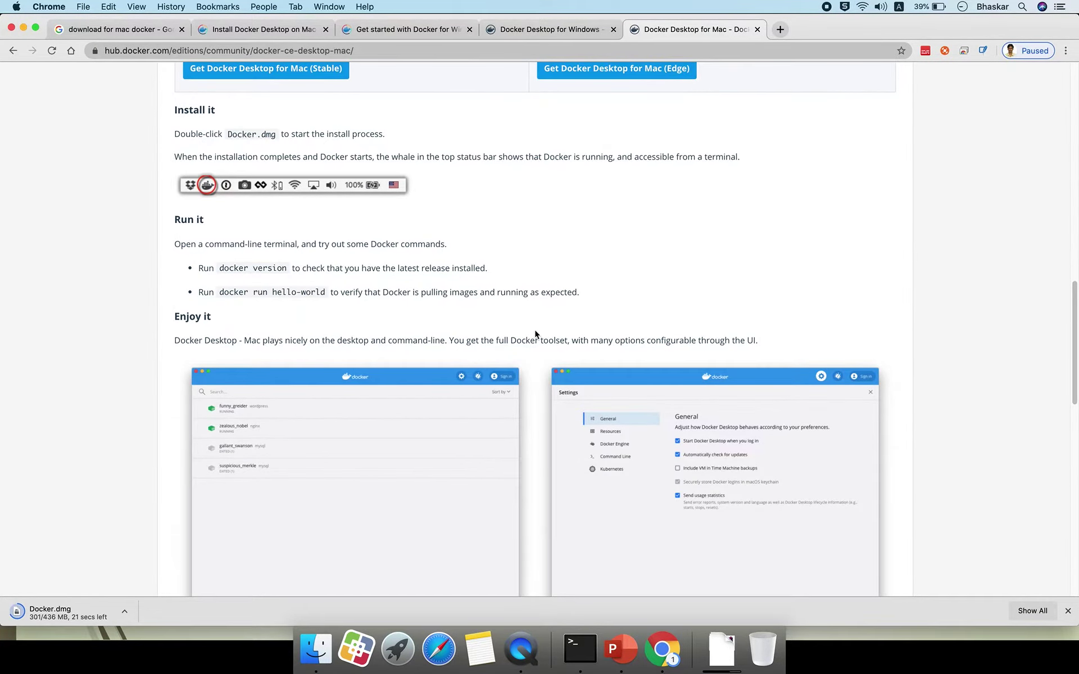
scroll(537, 335, "up", 4)
scroll(538, 336, "up", 3)
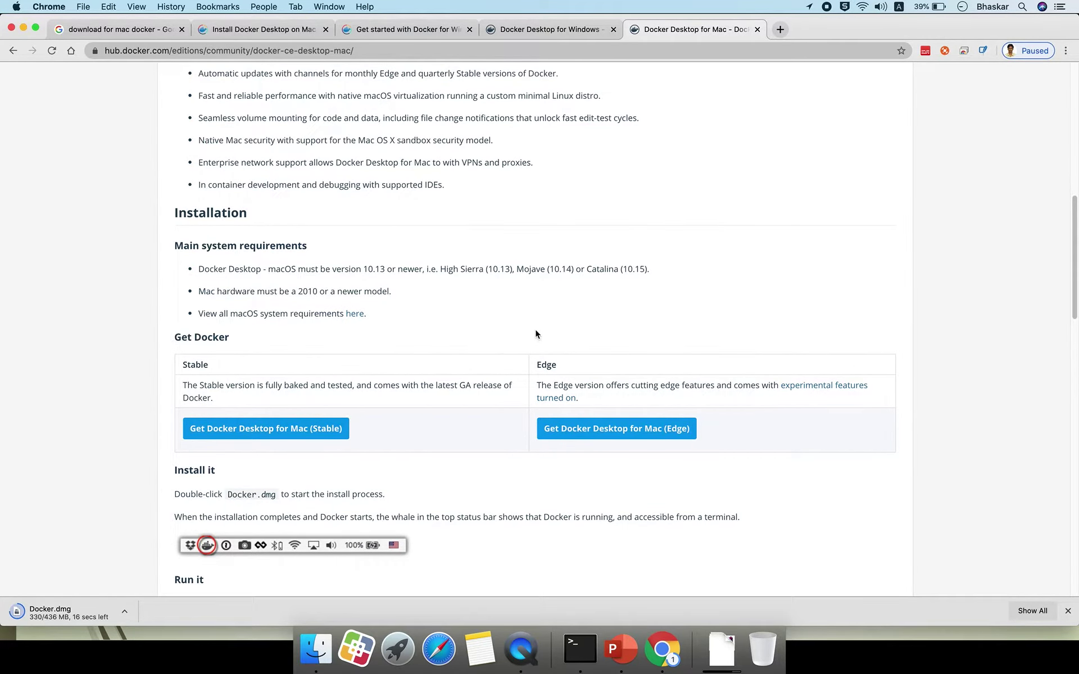
left_click(780, 31)
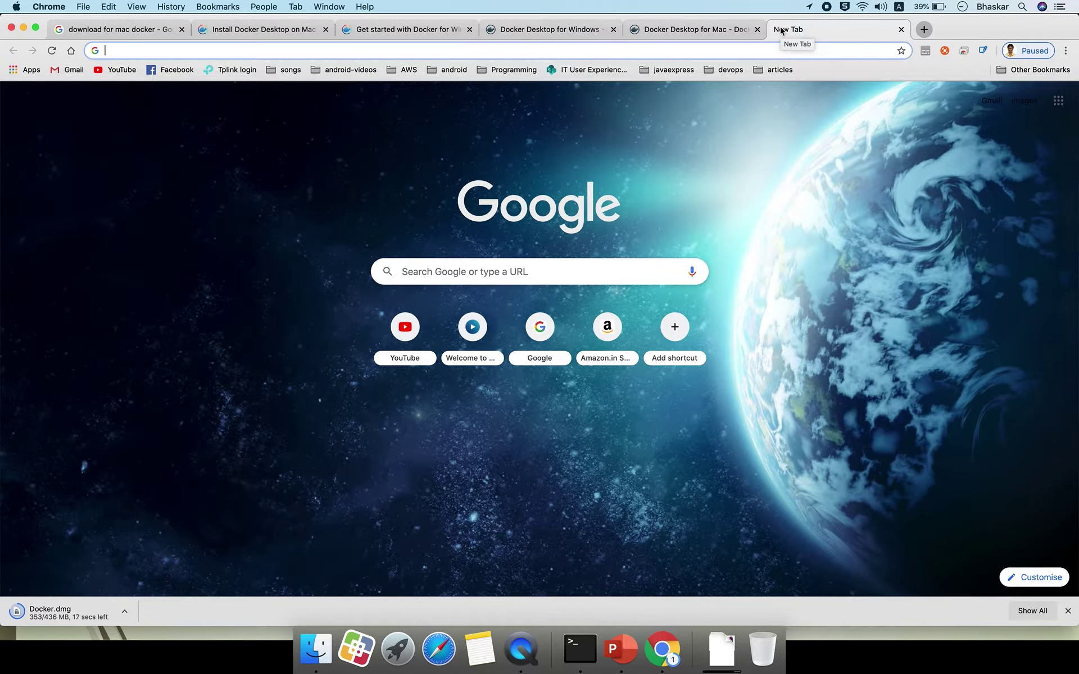
Step: Search Google for 'bios setup'
type("bios se")
type("tu")
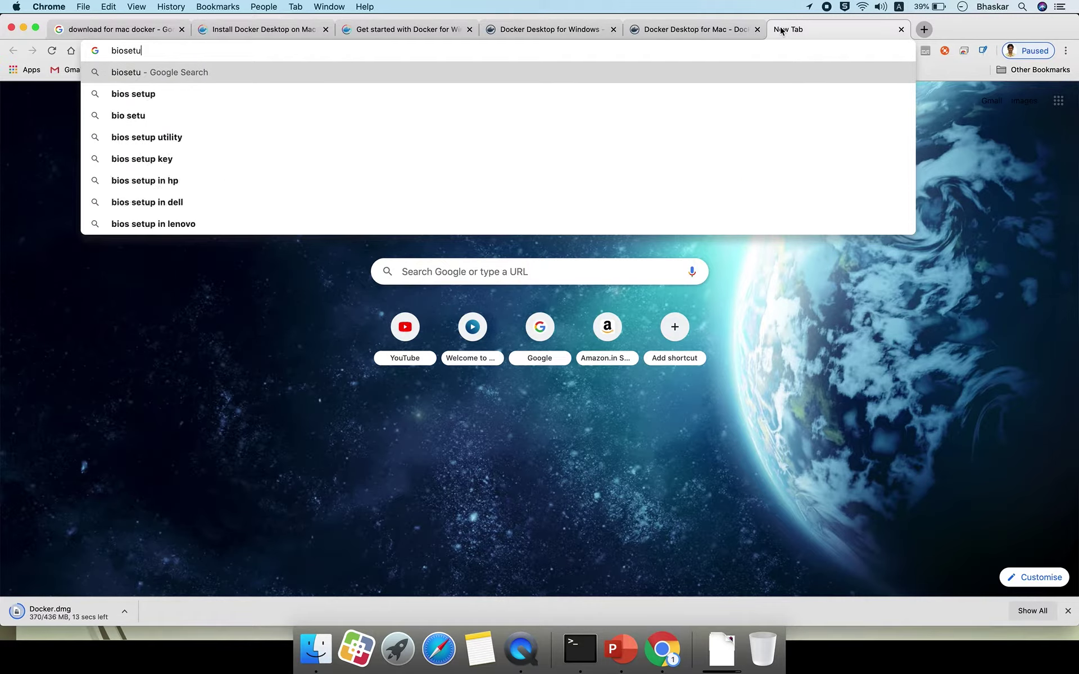
key("Down")
key("Return")
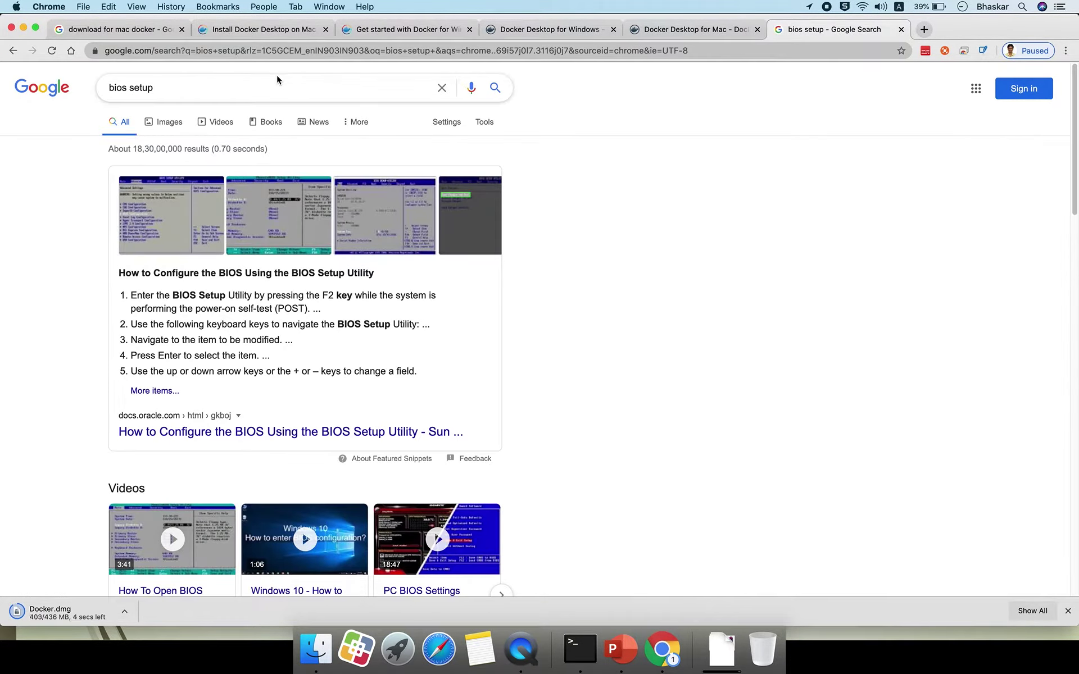
Step: Refine the search to 'bios settings hyper-v' and open the Enabling Hyper-V for Windows 10 article
left_click(277, 83)
type("hyper")
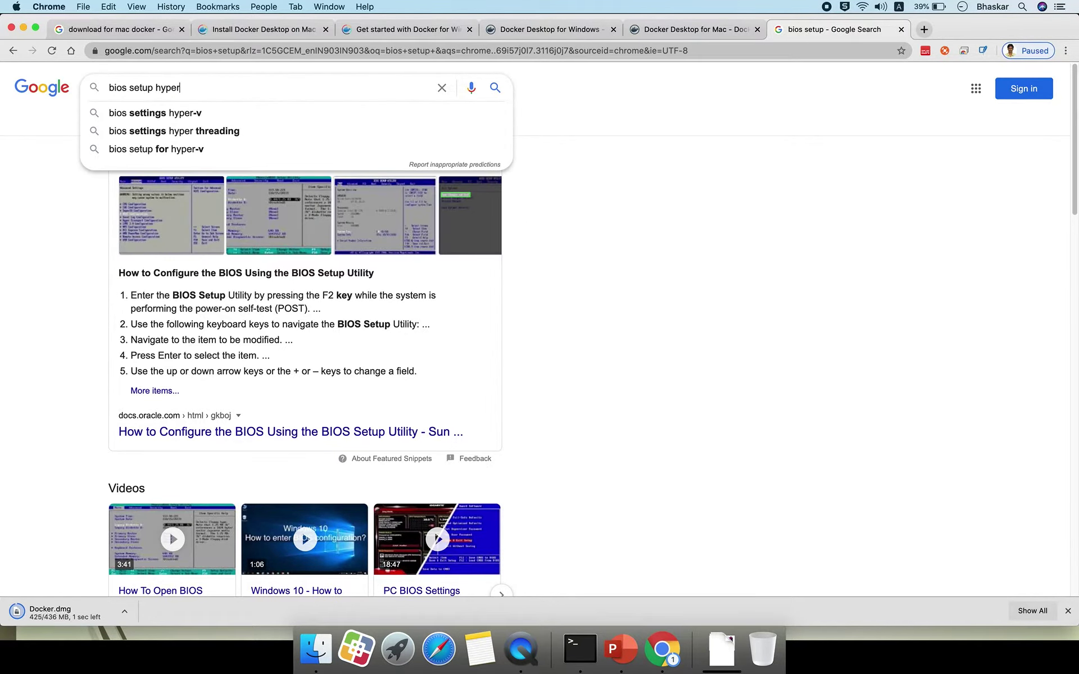
key("Down")
key("Return")
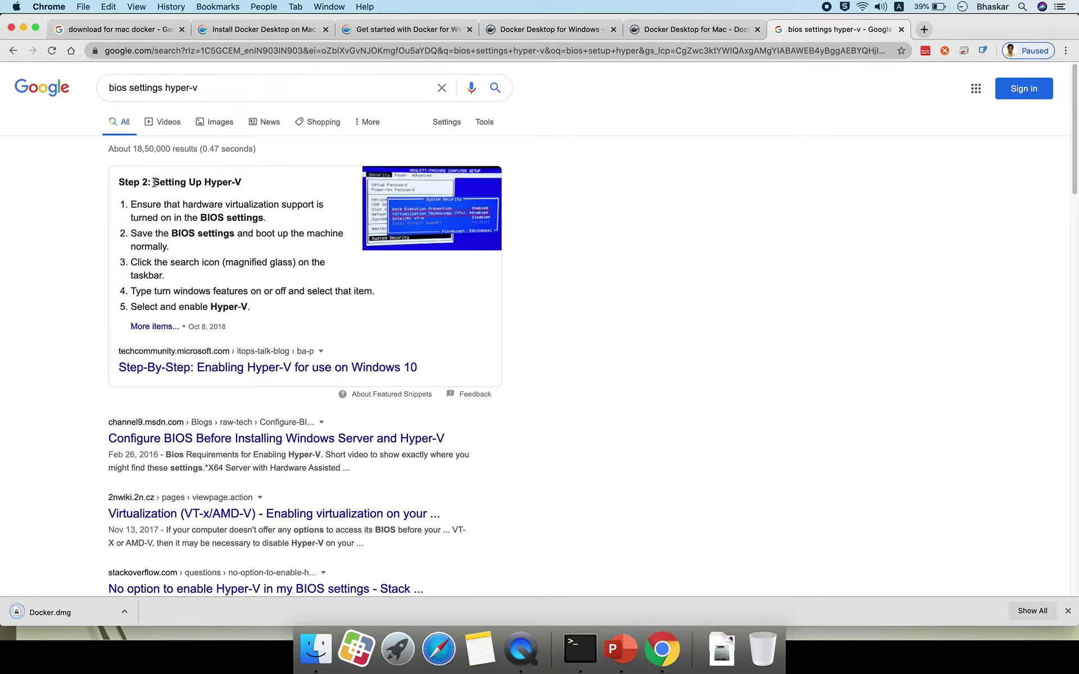
left_click_drag(153, 181, 118, 181)
left_click(240, 178)
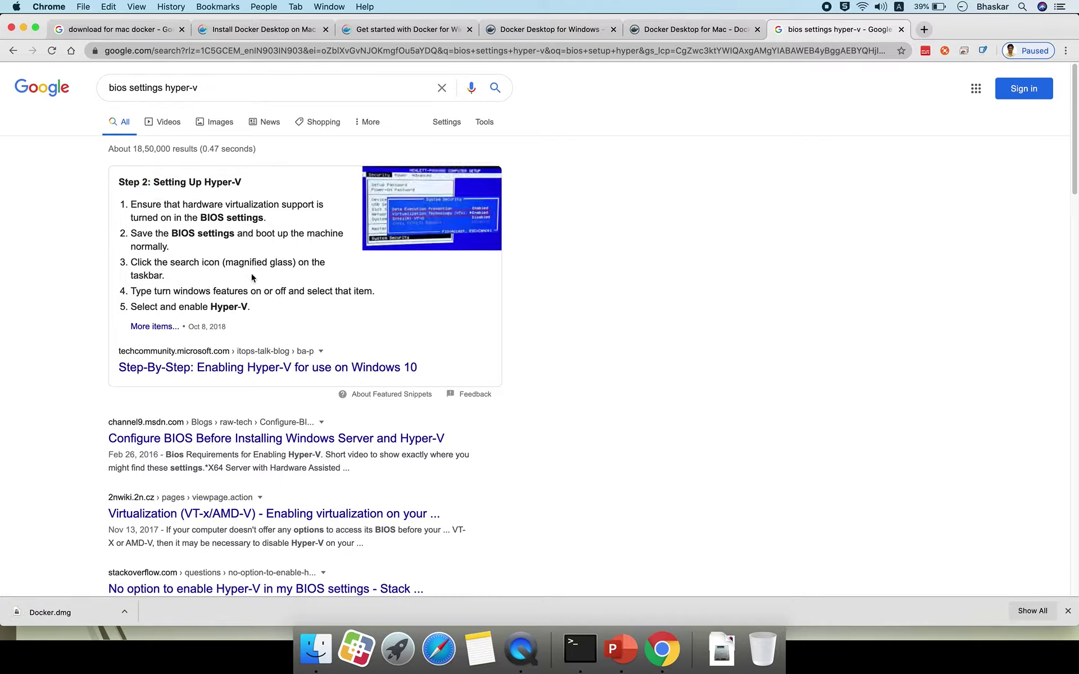
left_click(259, 368)
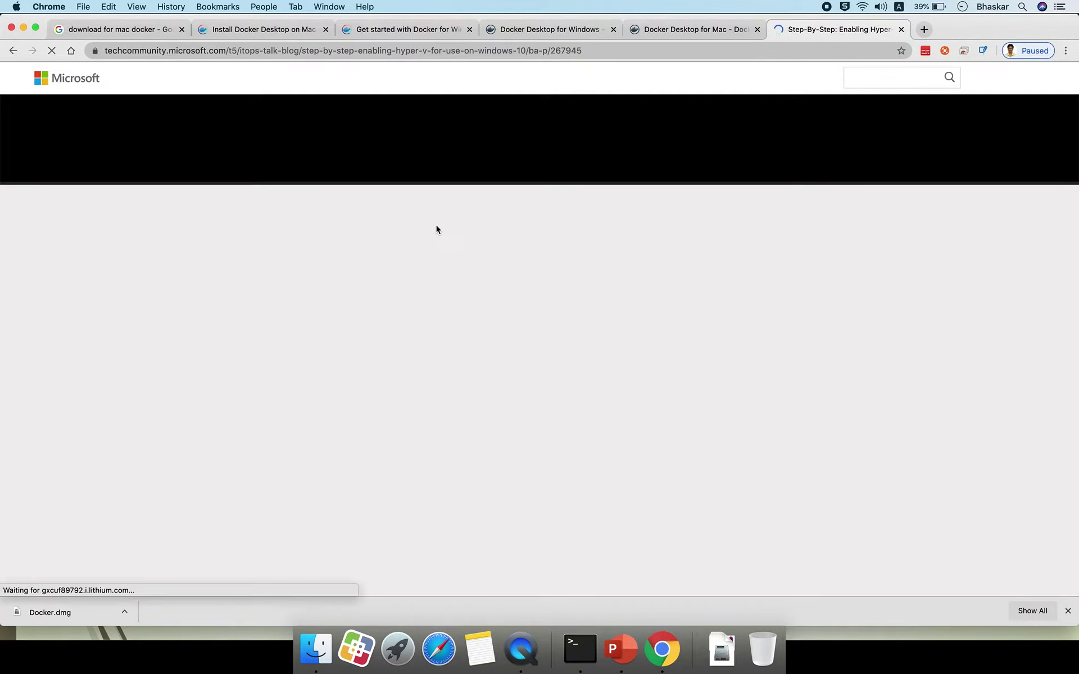
Step: Scroll the Hyper-V article down to the comments and back, then return to the Docker Desktop pages
scroll(311, 331, "down", 5)
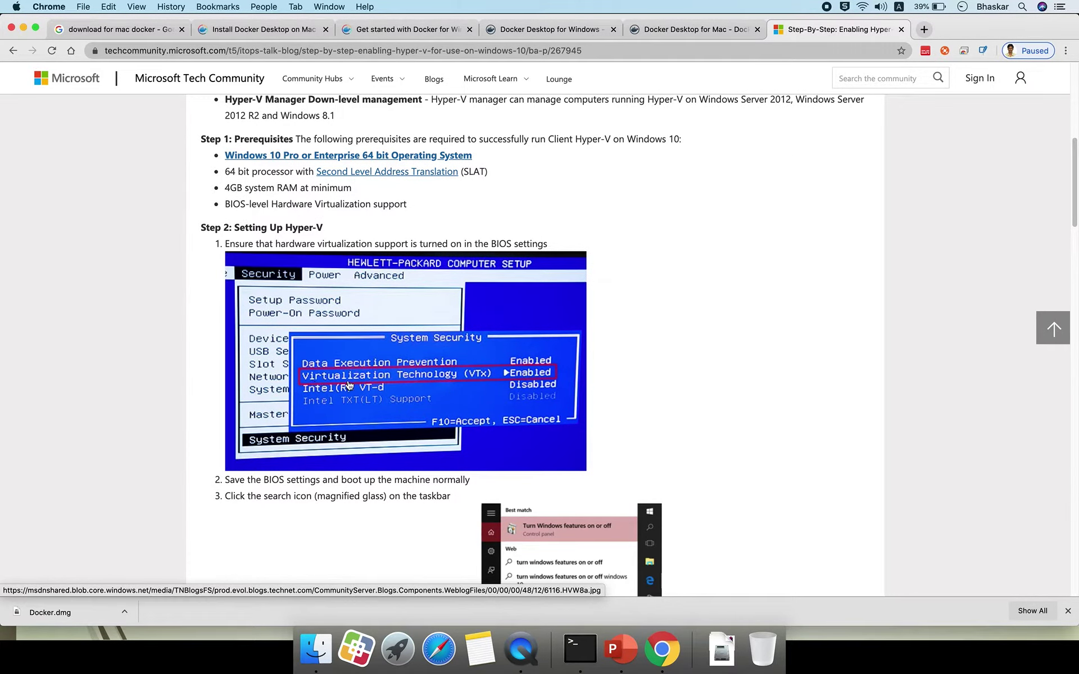
scroll(493, 361, "down", 10)
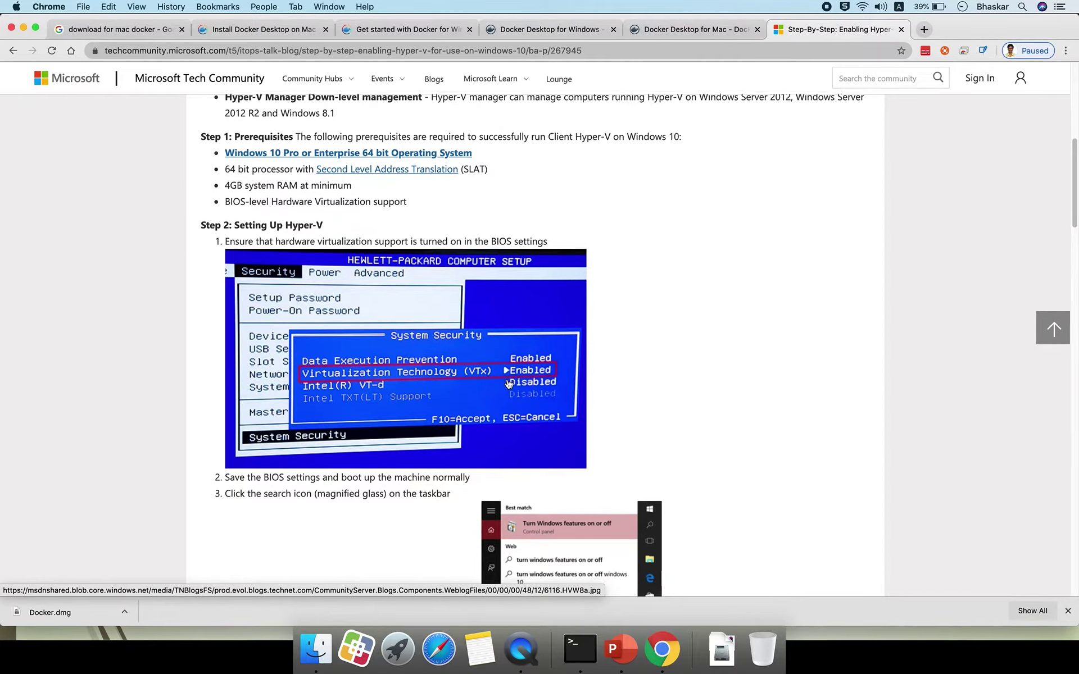
scroll(494, 360, "down", 5)
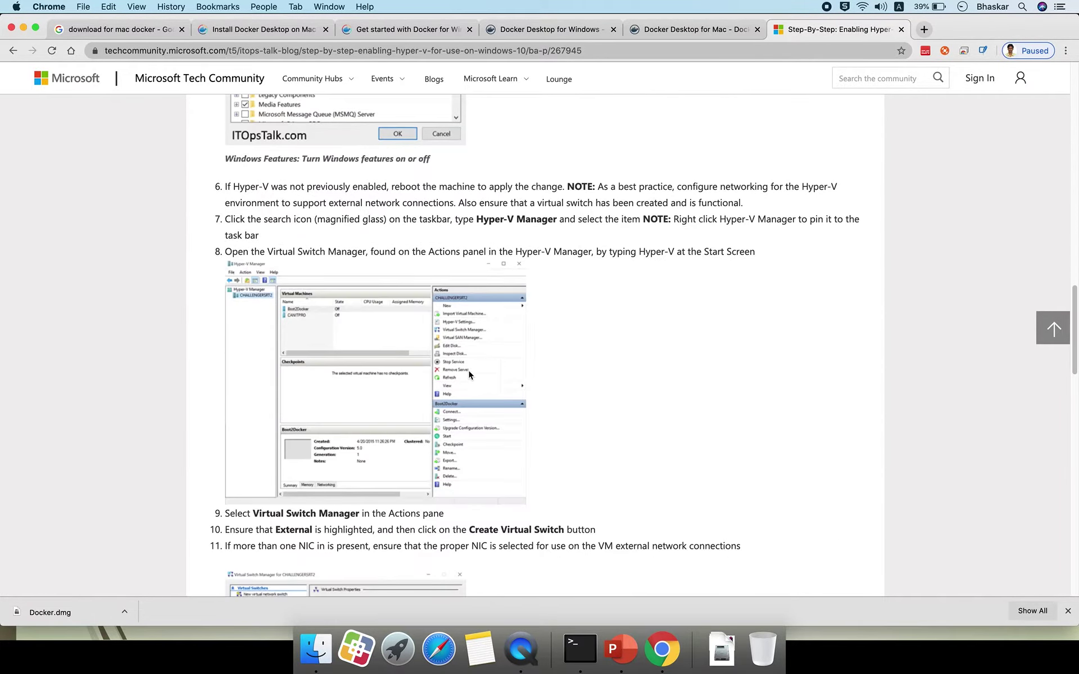
scroll(464, 360, "down", 14)
scroll(466, 412, "up", 20)
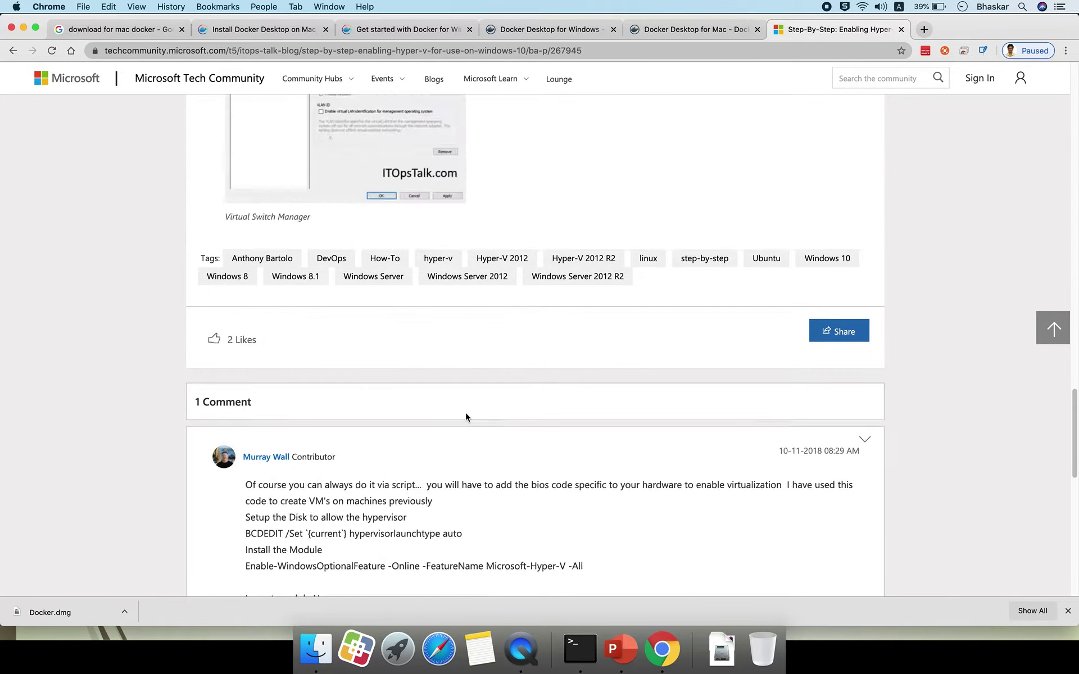
scroll(465, 413, "up", 5)
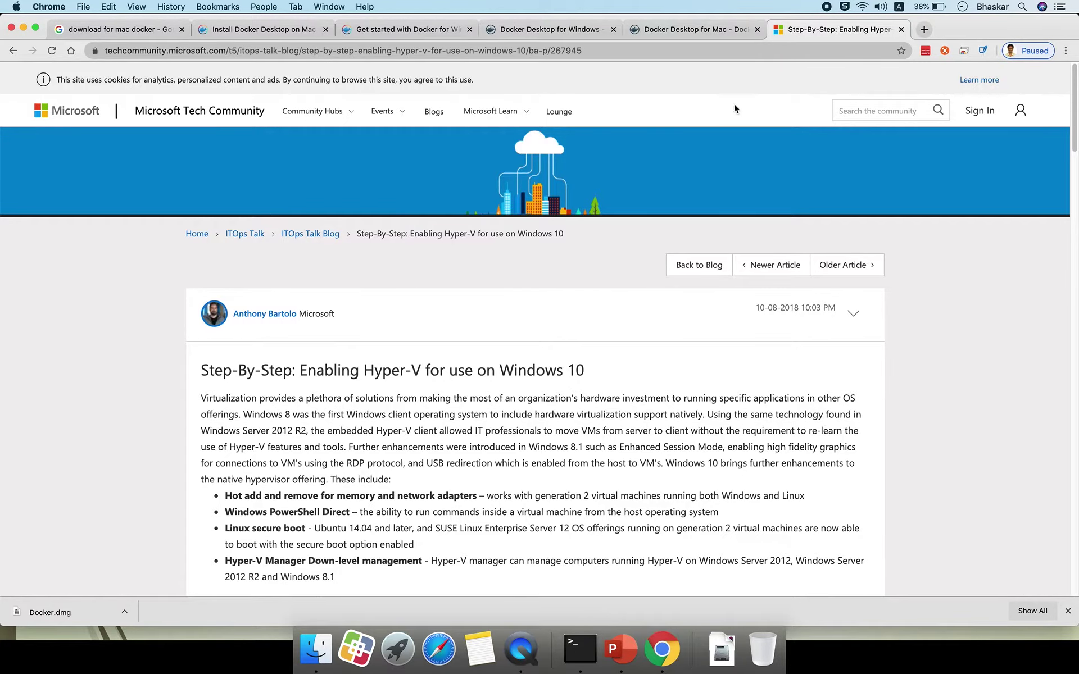
left_click(672, 35)
left_click(556, 29)
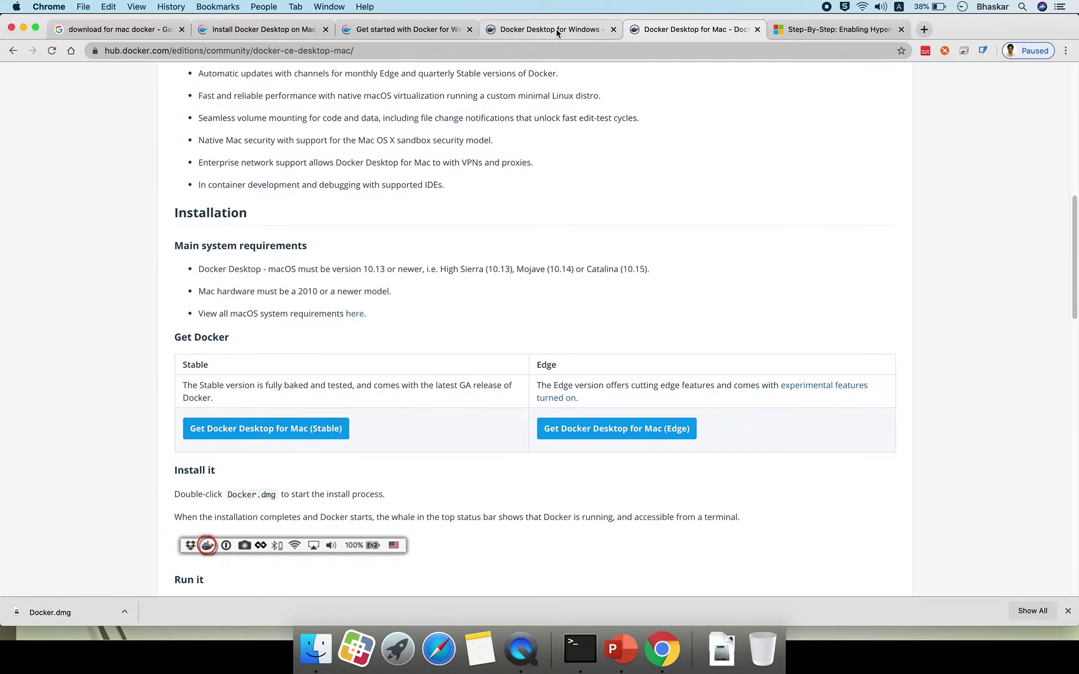
Step: Open the downloaded Docker.dmg and drag Docker into the Applications folder
left_click(420, 31)
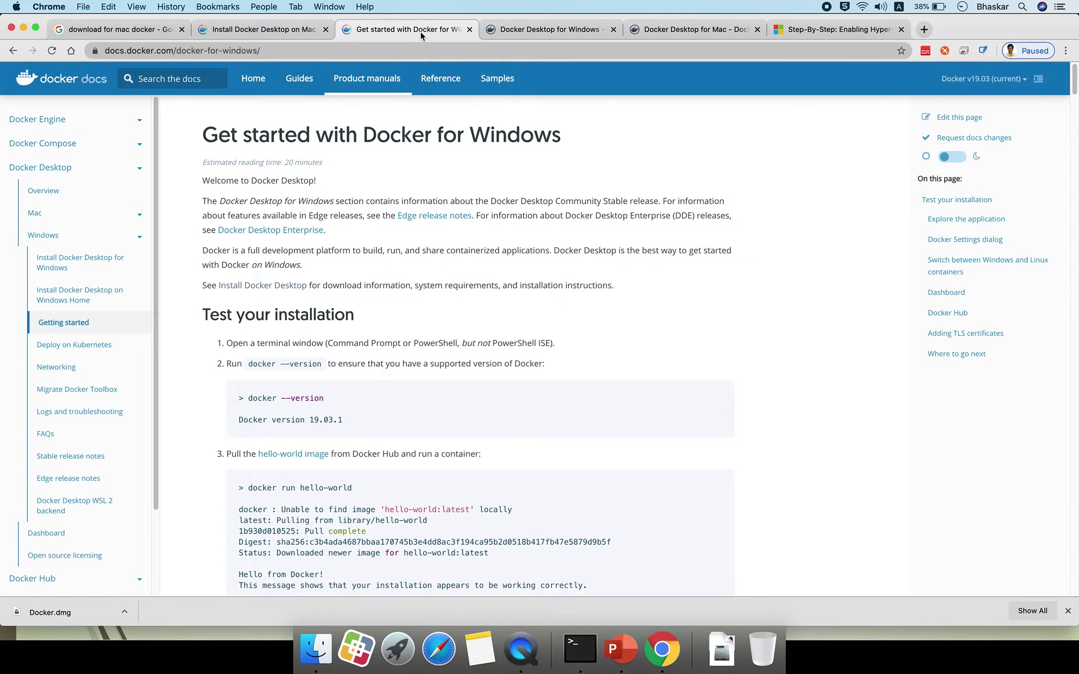
left_click(523, 30)
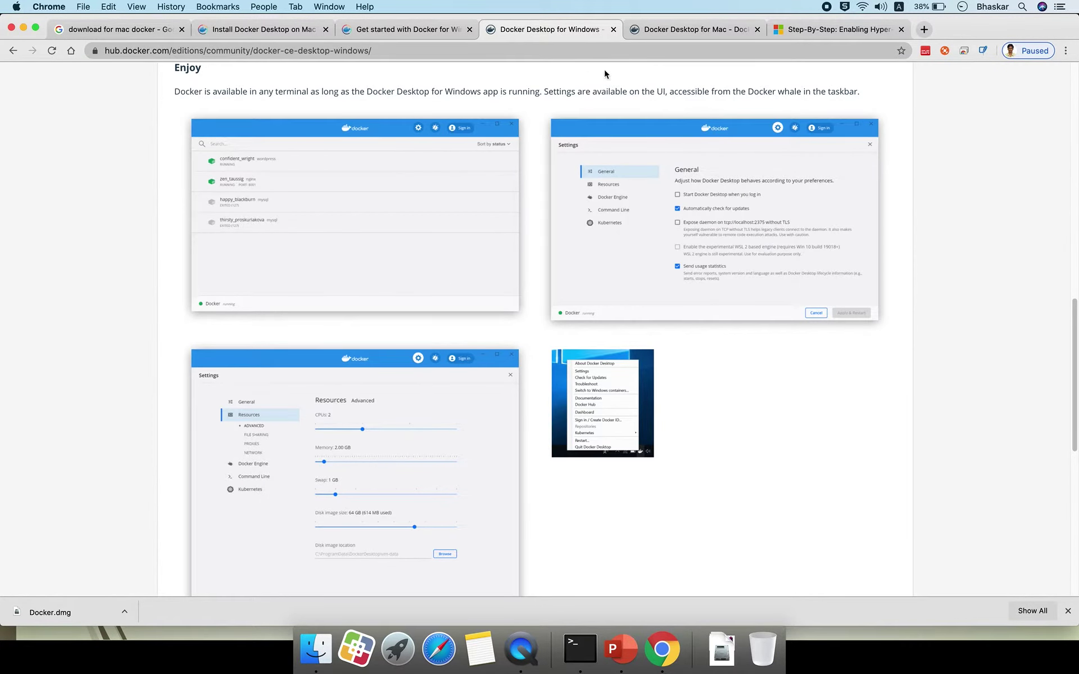
left_click(669, 38)
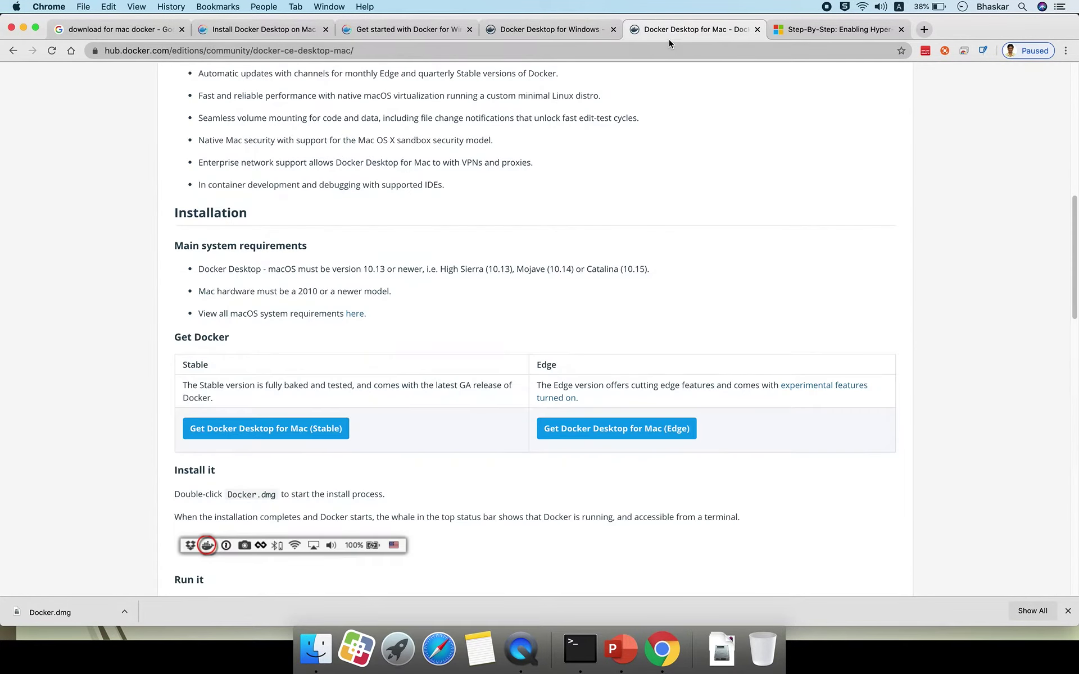
left_click(82, 618)
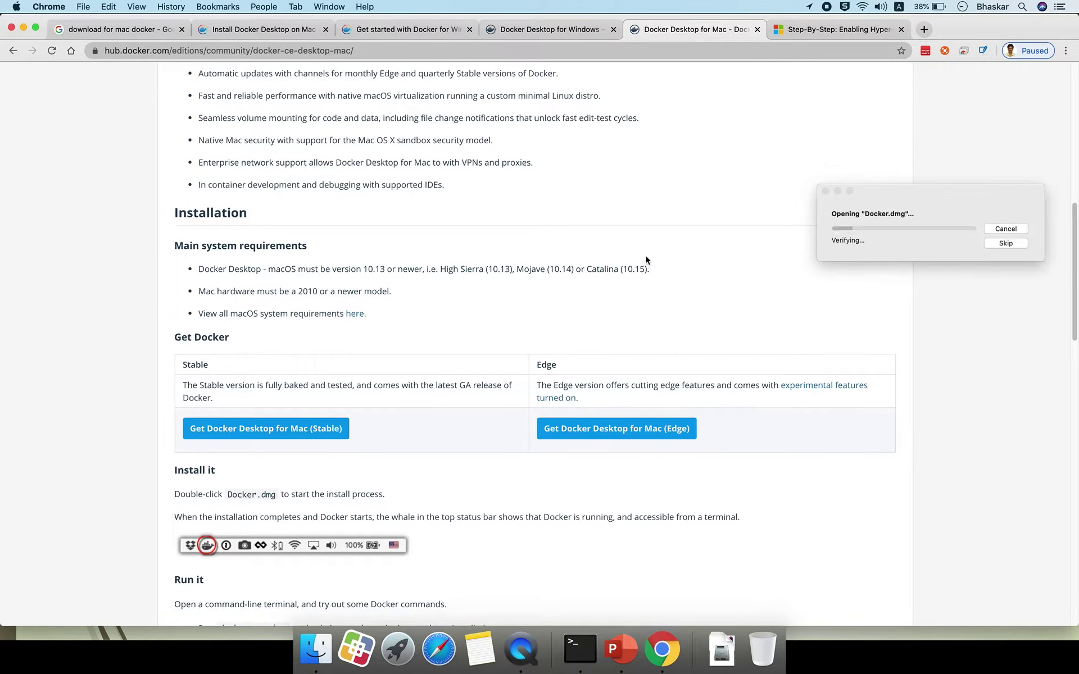
left_click(889, 198)
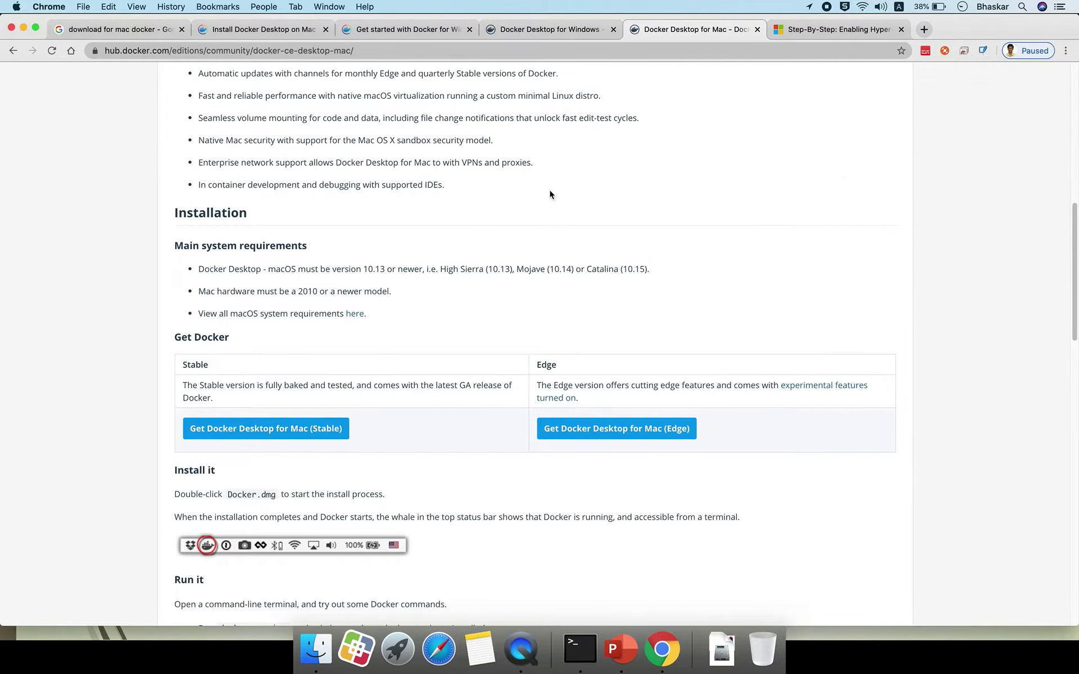
left_click_drag(274, 97, 528, 104)
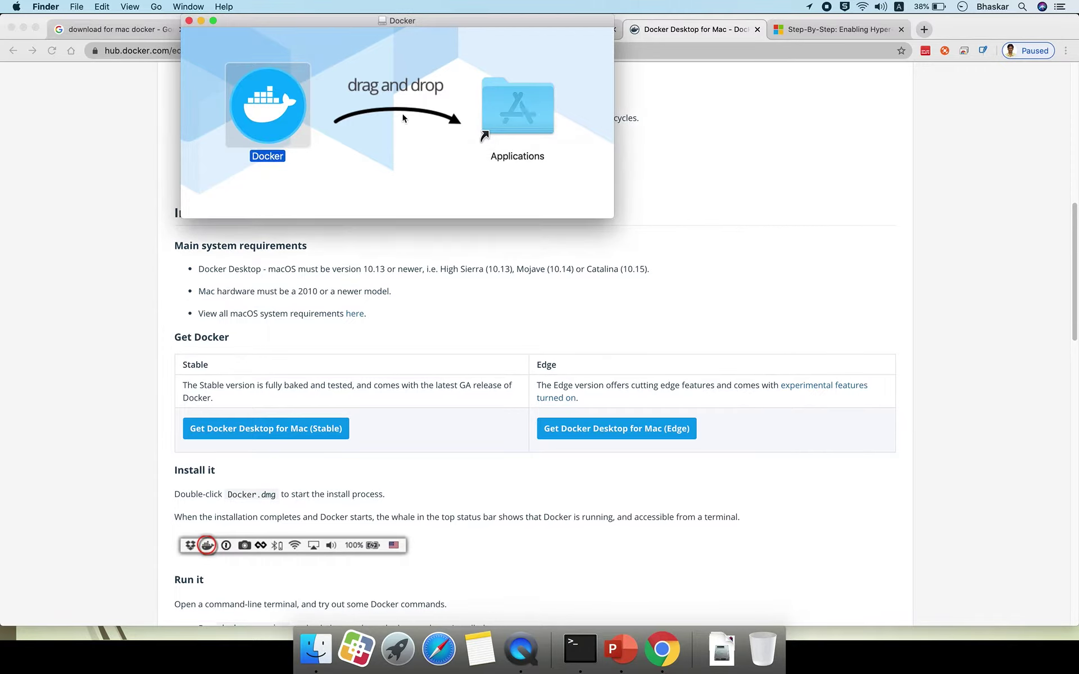
Step: Launch the Docker app from the Applications folder
left_click(519, 94)
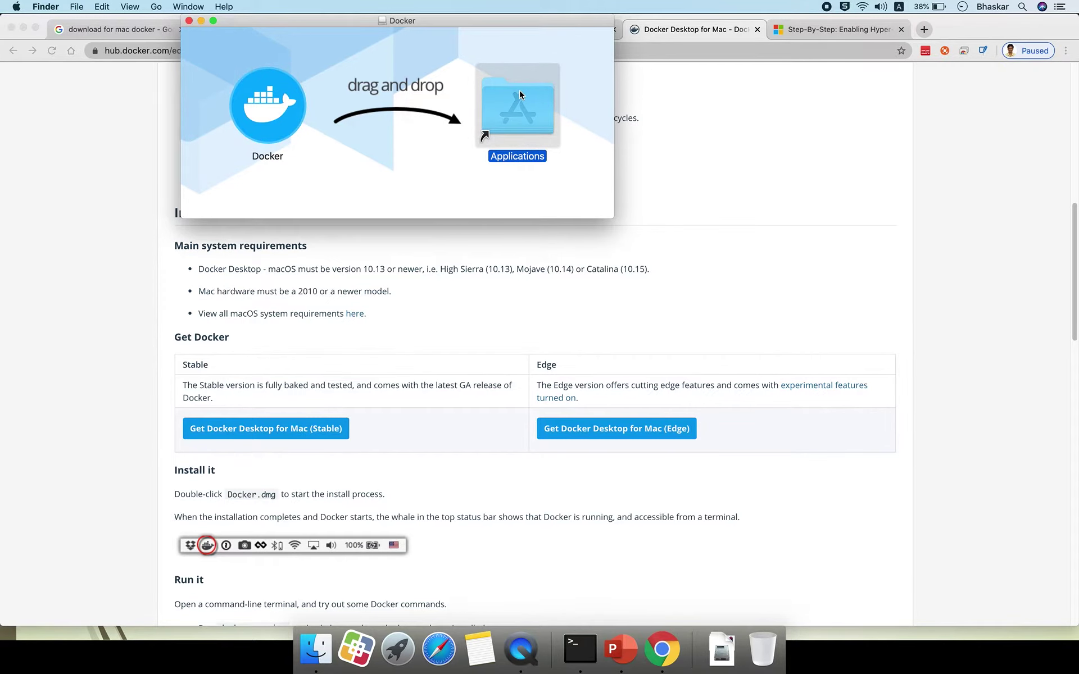
double_click(520, 94)
scroll(495, 311, "up", 5)
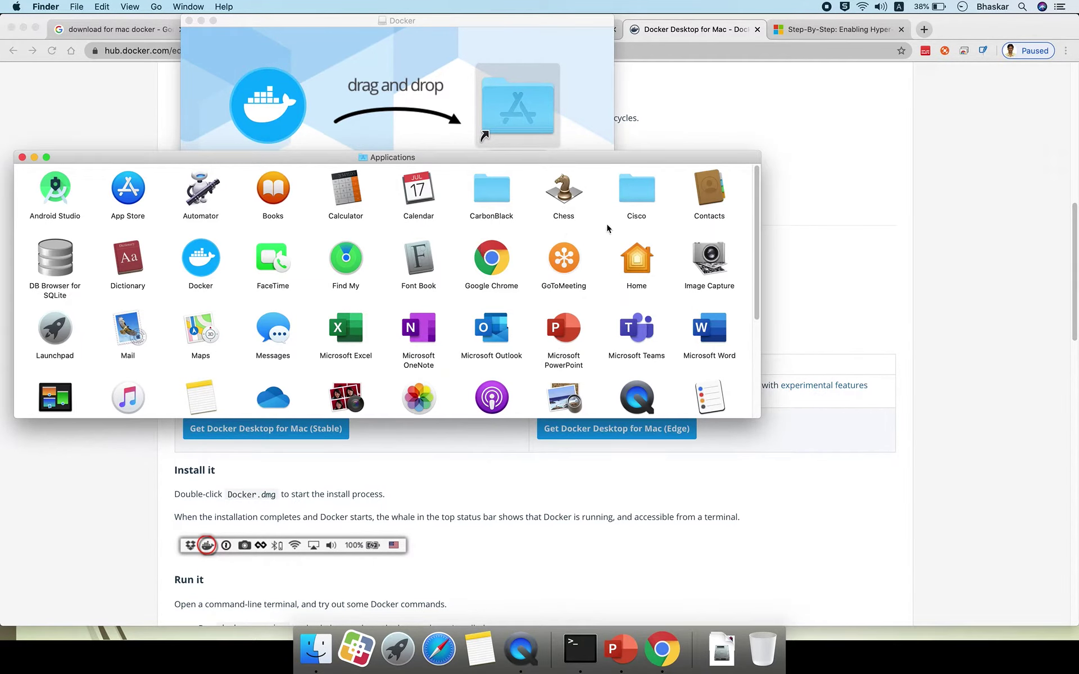
left_click(209, 258)
double_click(209, 258)
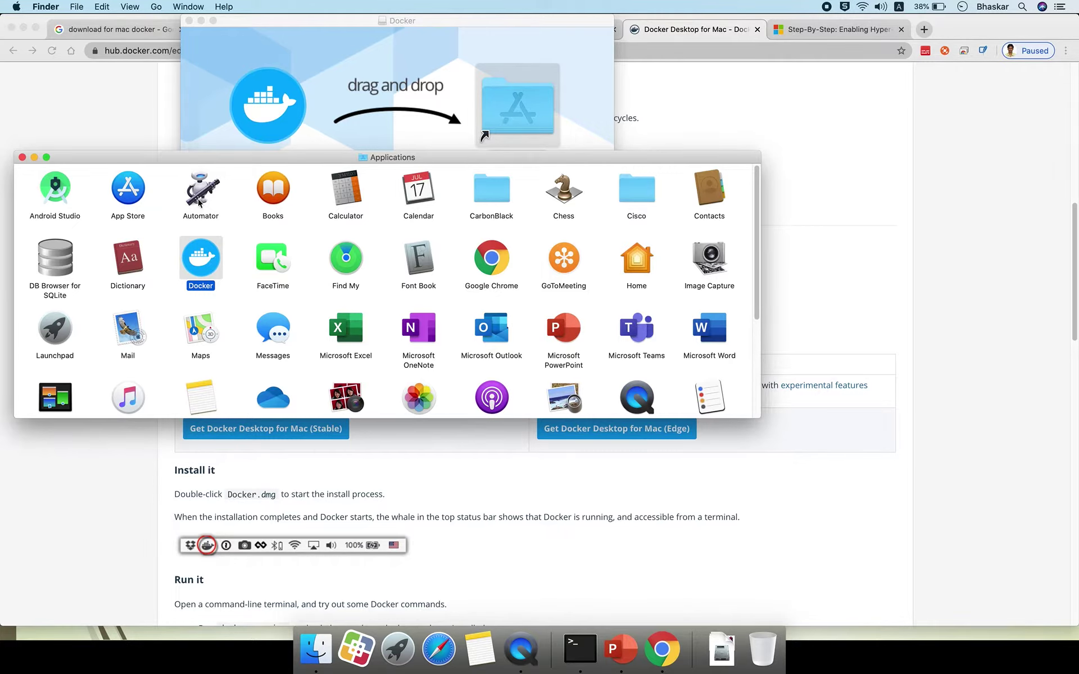
left_click(34, 157)
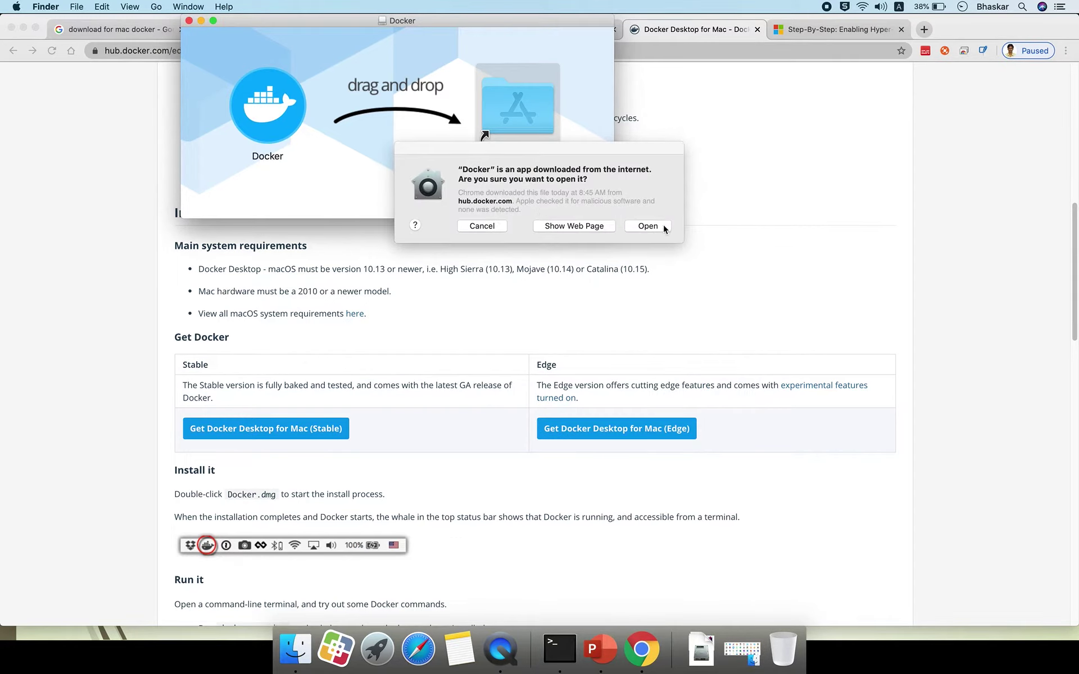
Step: Approve opening Docker and authorize its privileged helper install with the account password
left_click(663, 226)
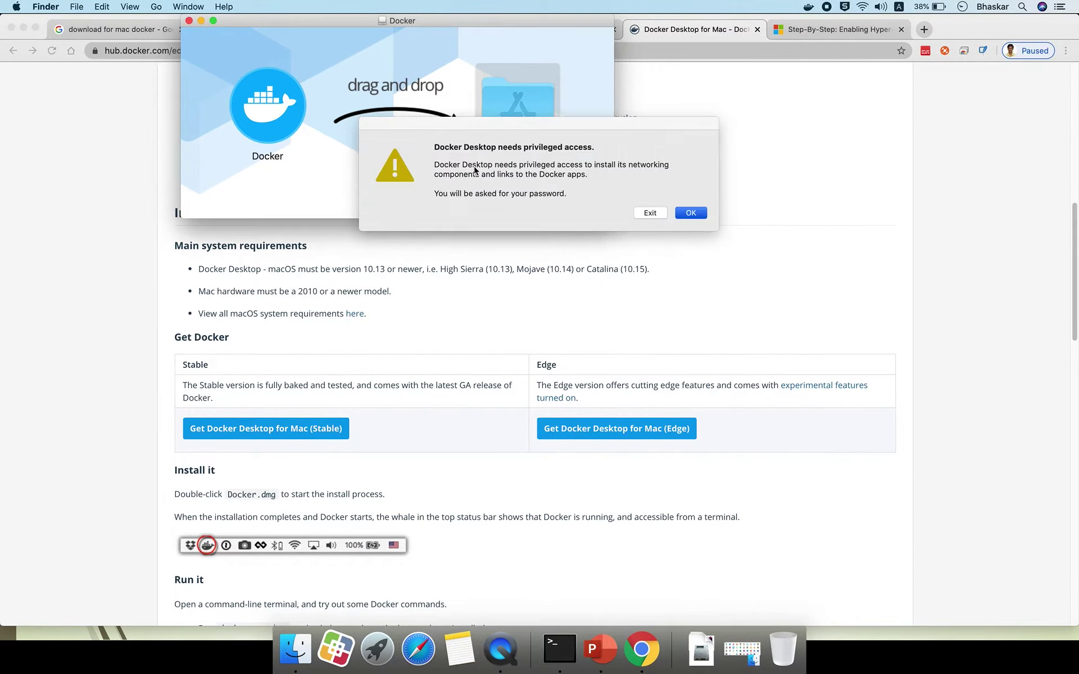
left_click(691, 213)
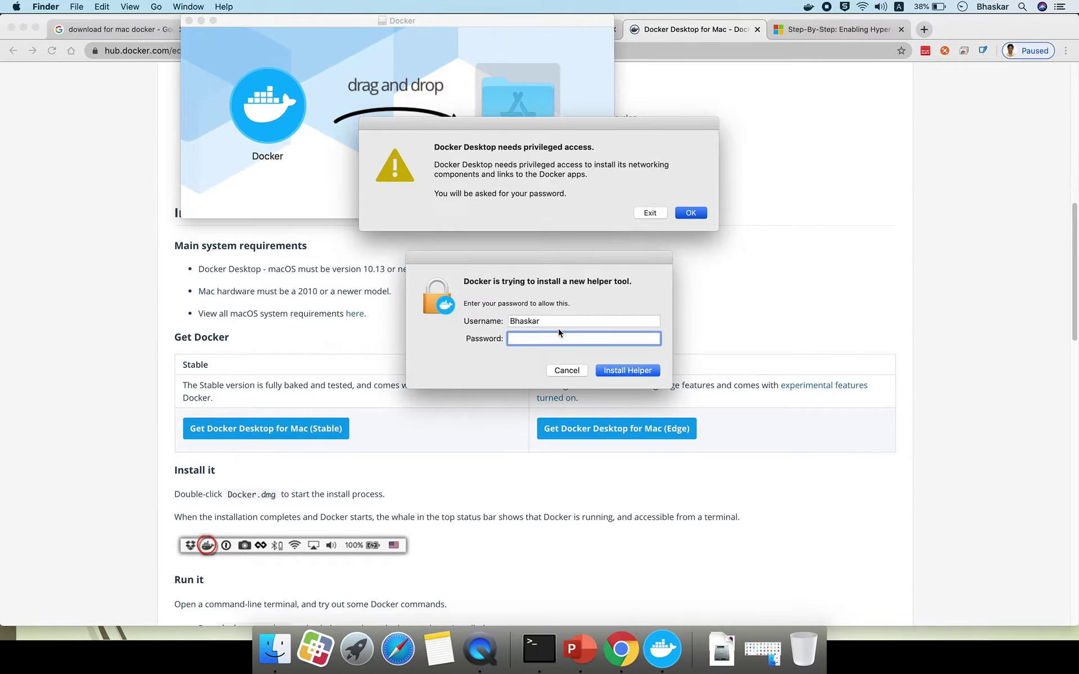
type("•••••")
left_click(642, 370)
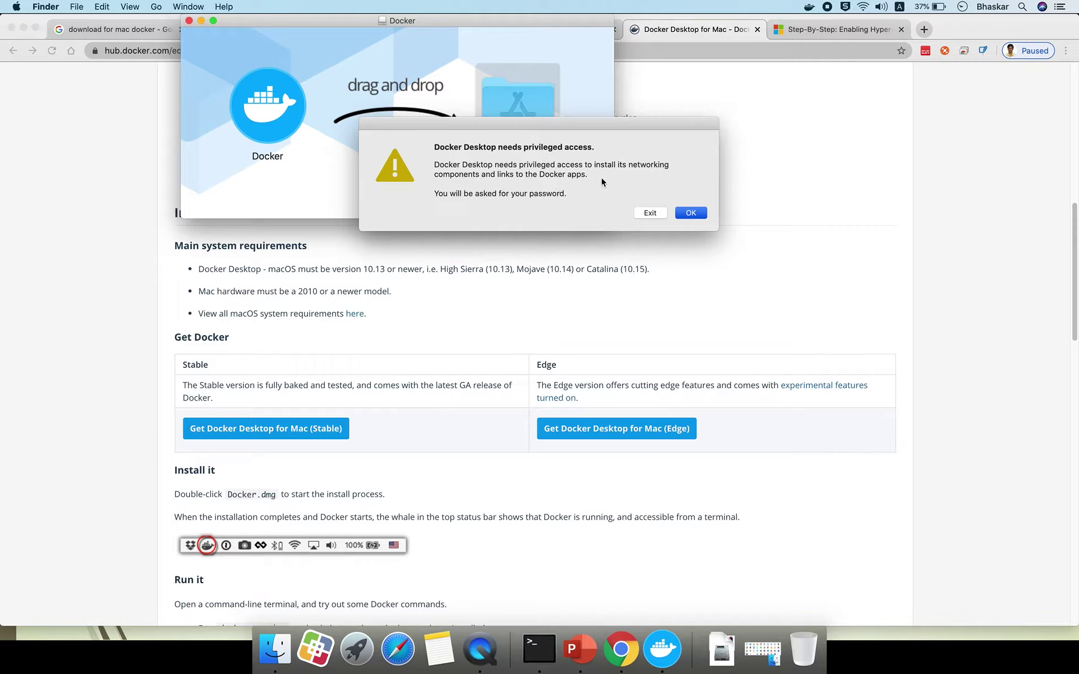
key("Escape")
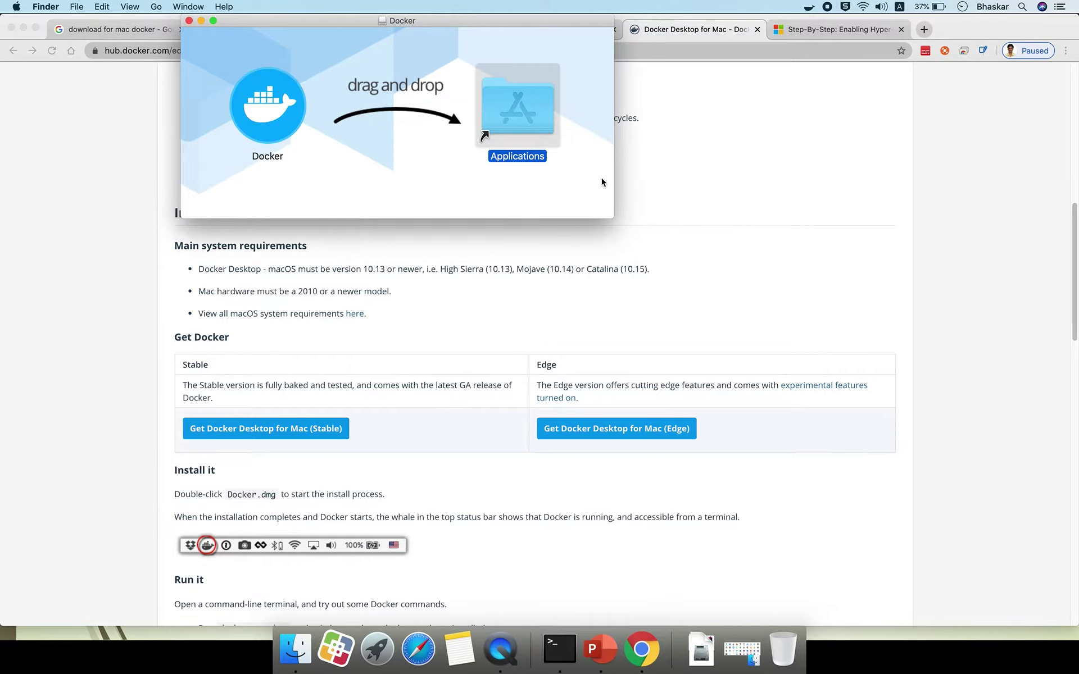
Step: Confirm via About Docker Desktop that version 2.3.0.3 on the stable channel is installed
left_click(809, 7)
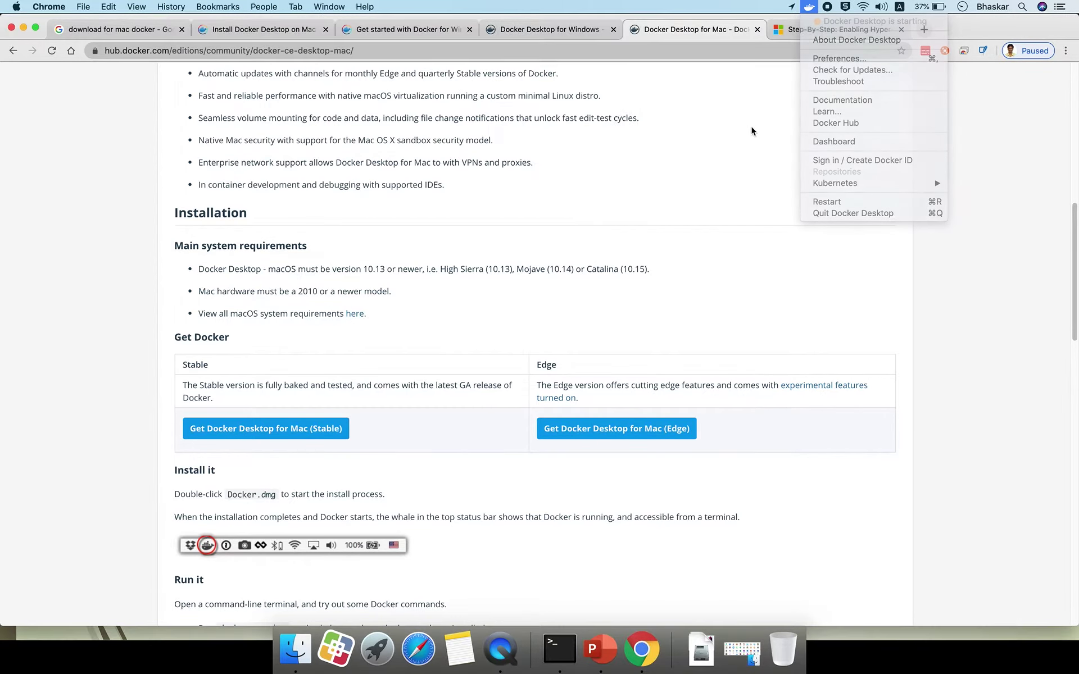
left_click(751, 126)
left_click(807, 7)
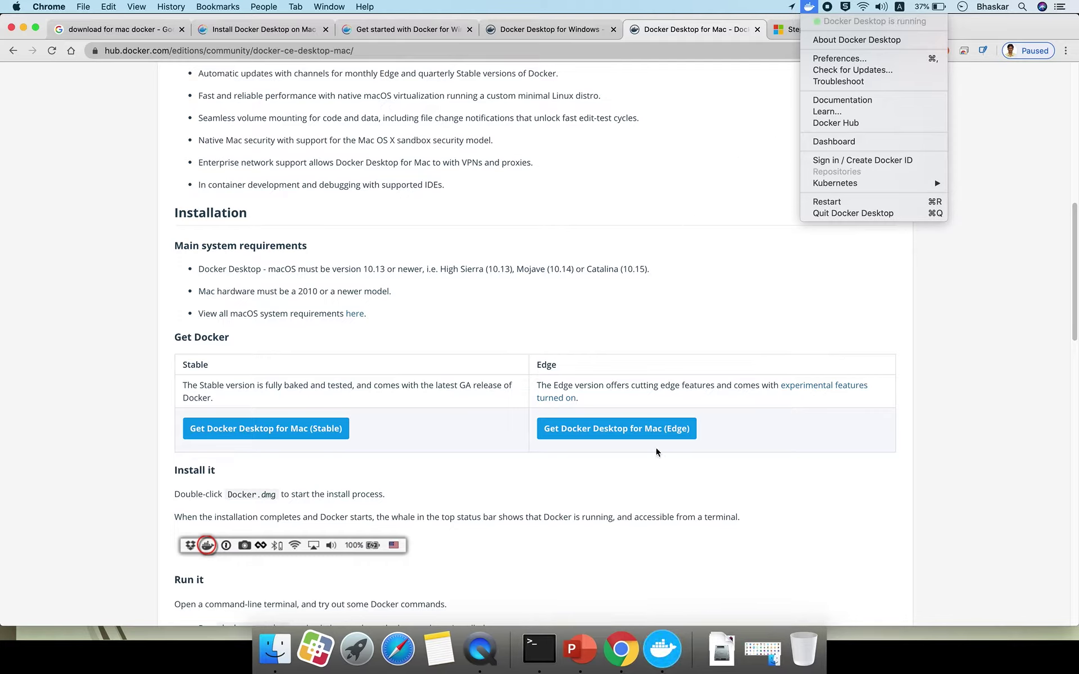
left_click(663, 649)
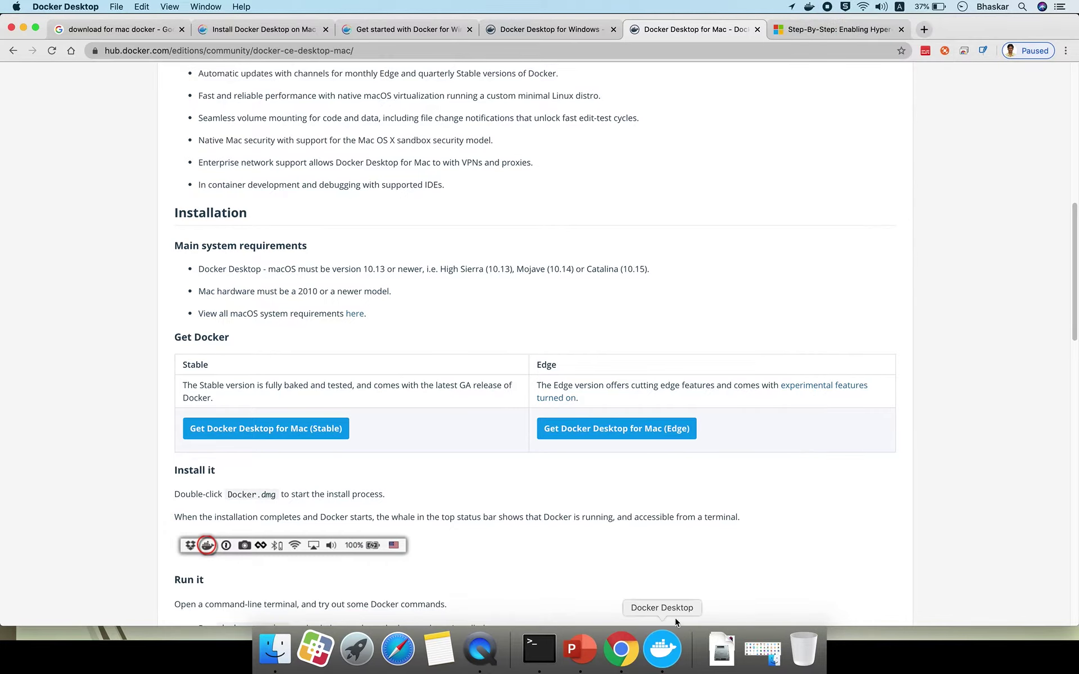
left_click(812, 7)
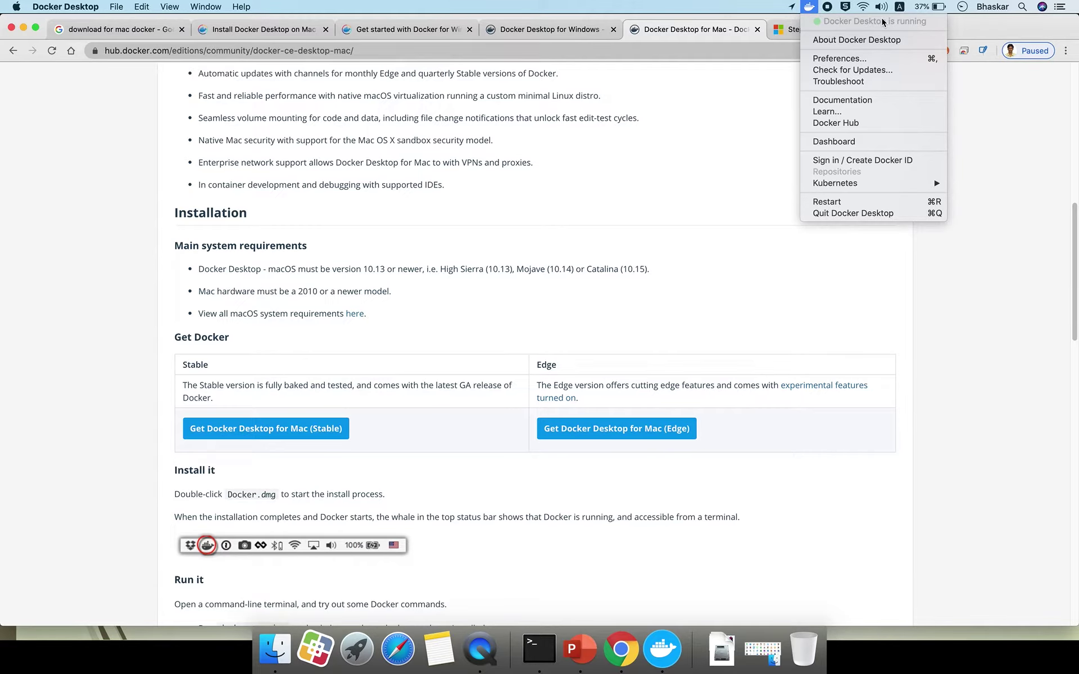
left_click(875, 38)
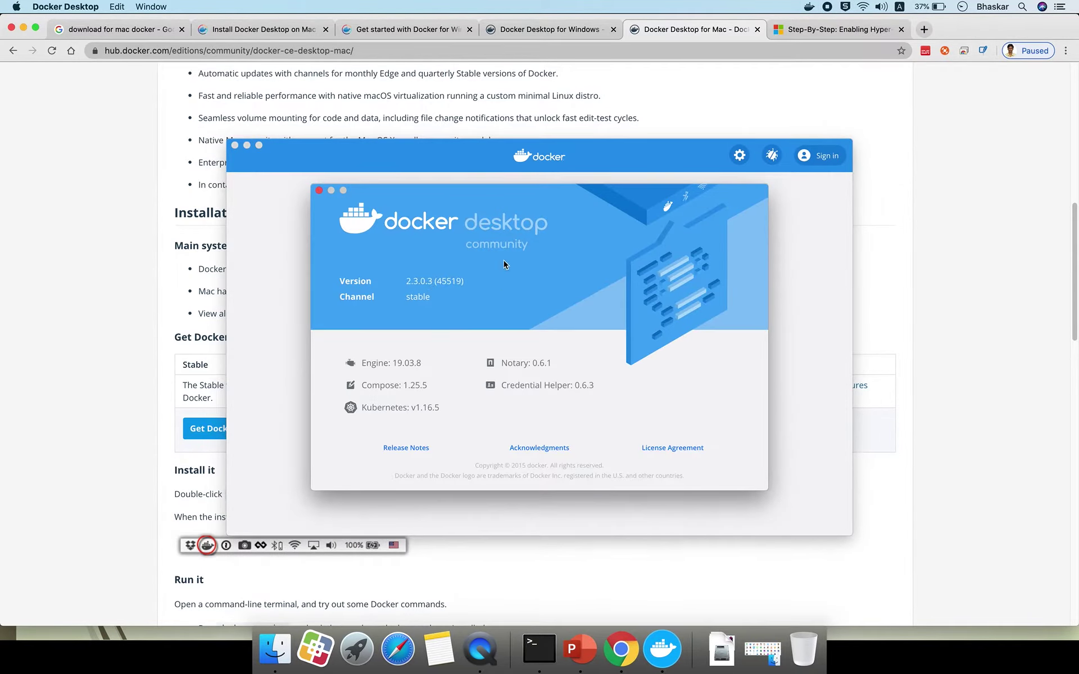
left_click(319, 191)
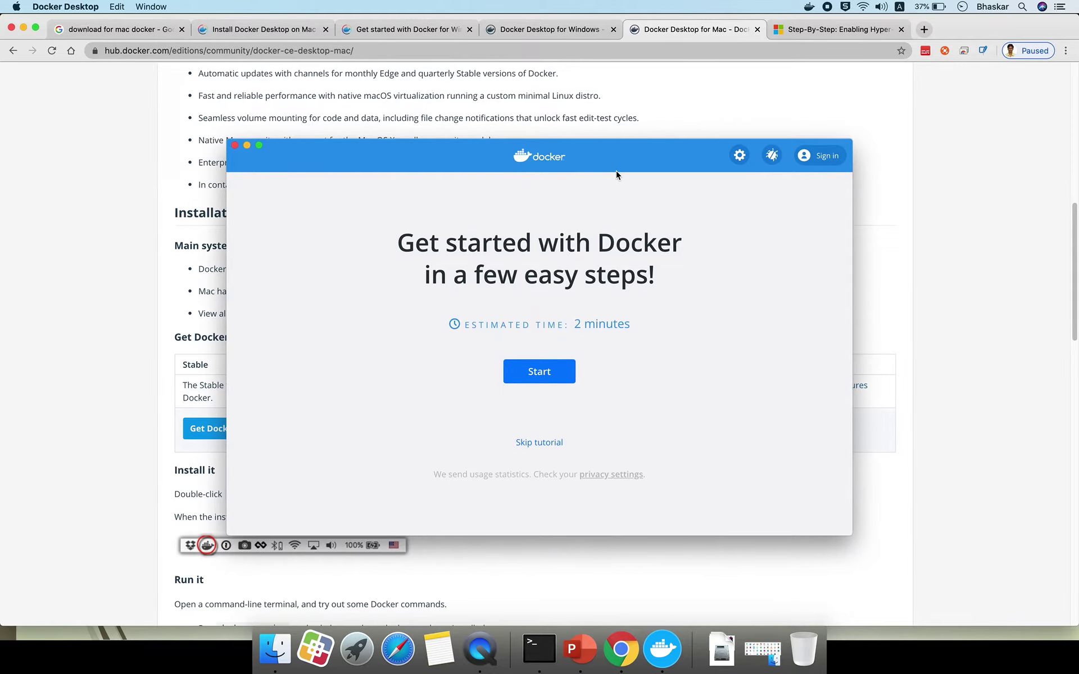
Step: Start then skip the Get started tutorial, and close the 'No containers running' dashboard
left_click_drag(616, 170, 509, 131)
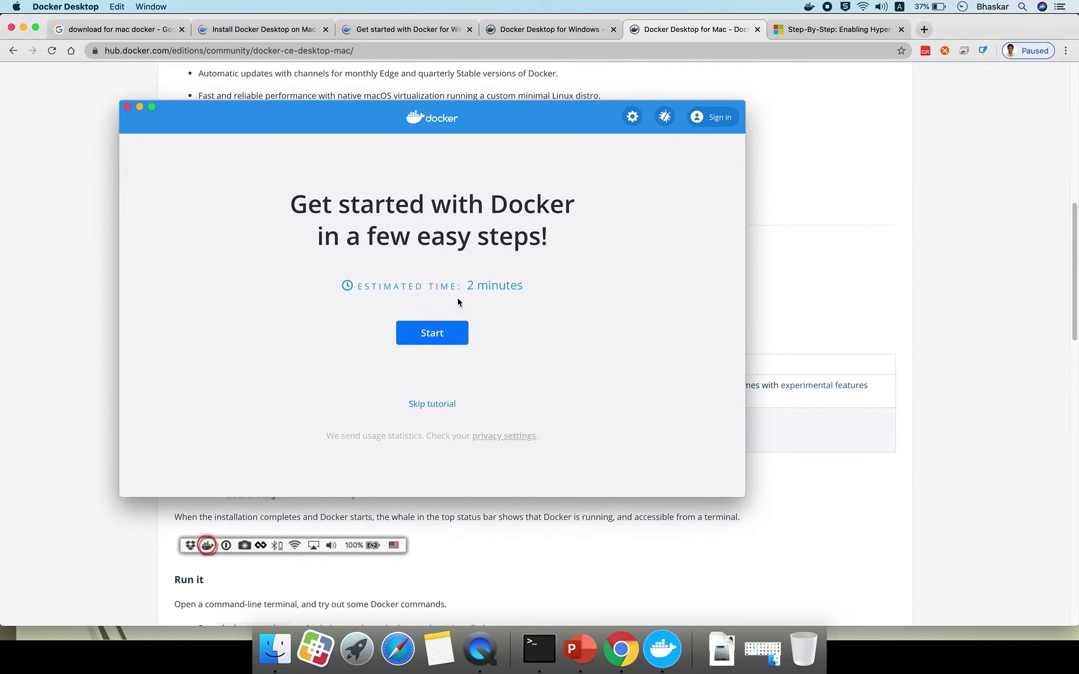
left_click(428, 343)
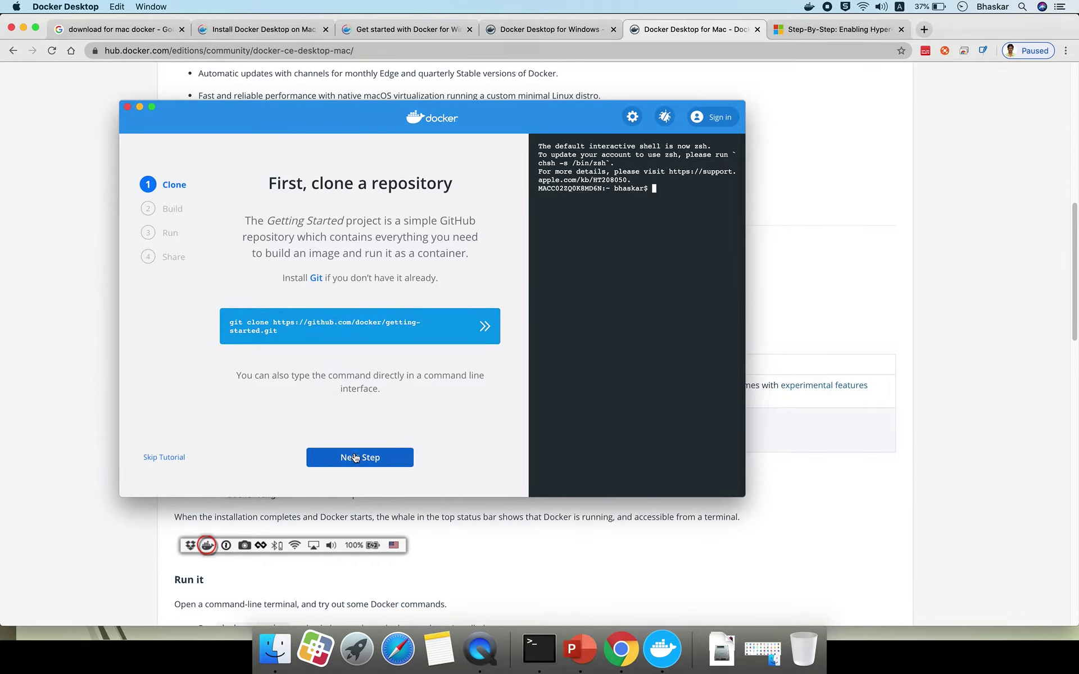
left_click(175, 457)
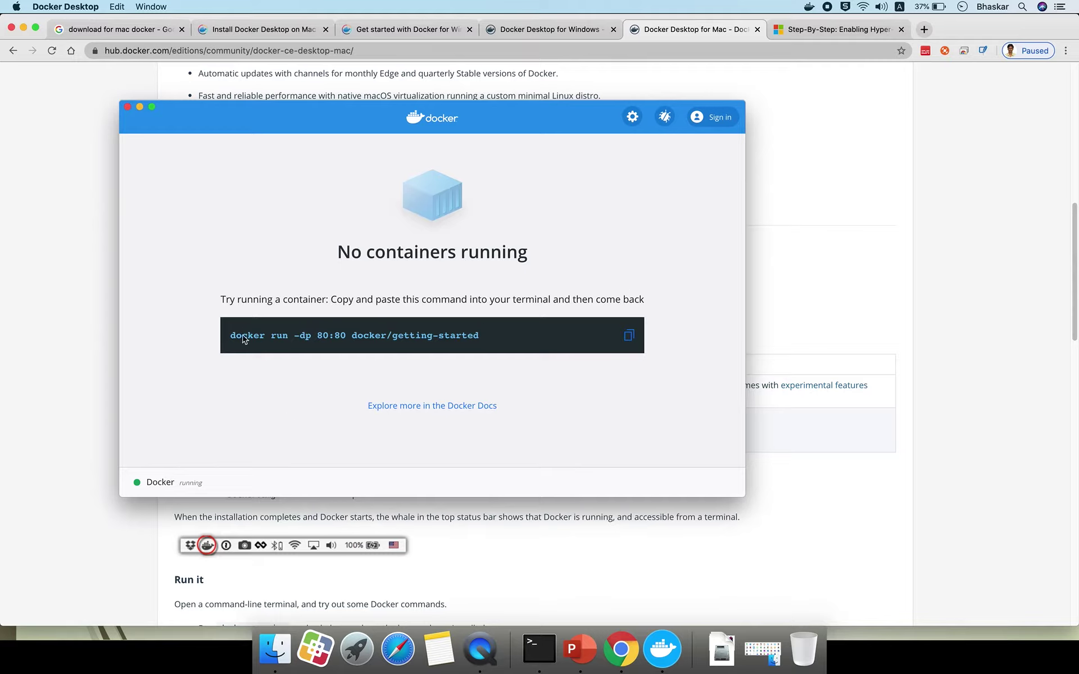
left_click(127, 108)
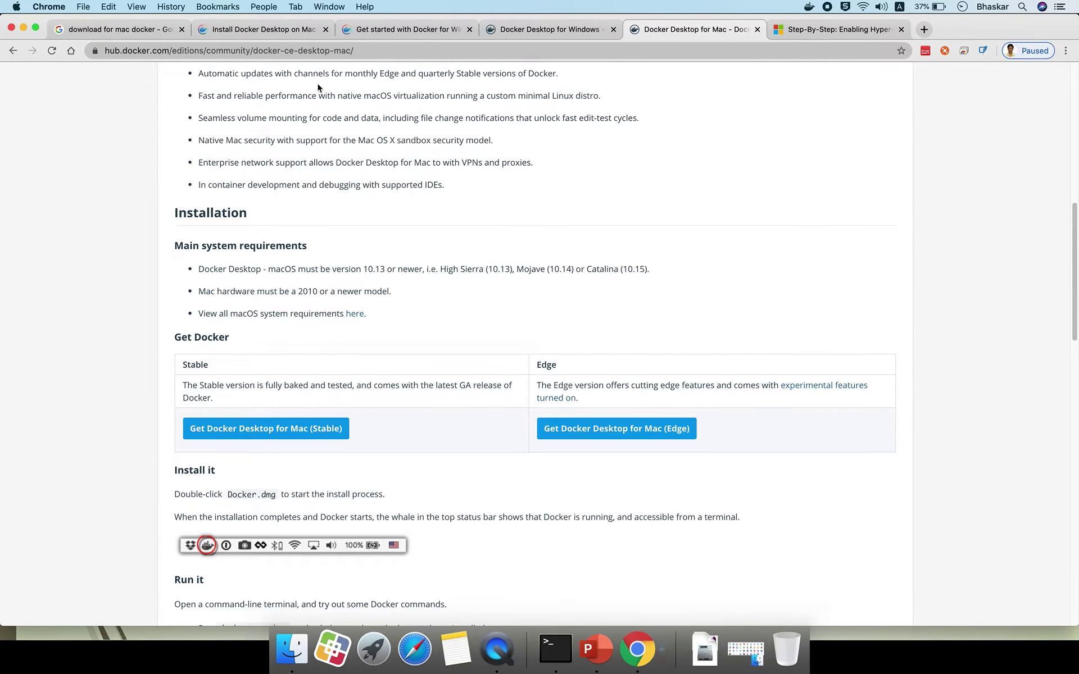
Step: Open Docker Desktop Preferences and review the Docker Engine, Command Line (CLI 19.03.8) and Kubernetes pages
left_click(811, 7)
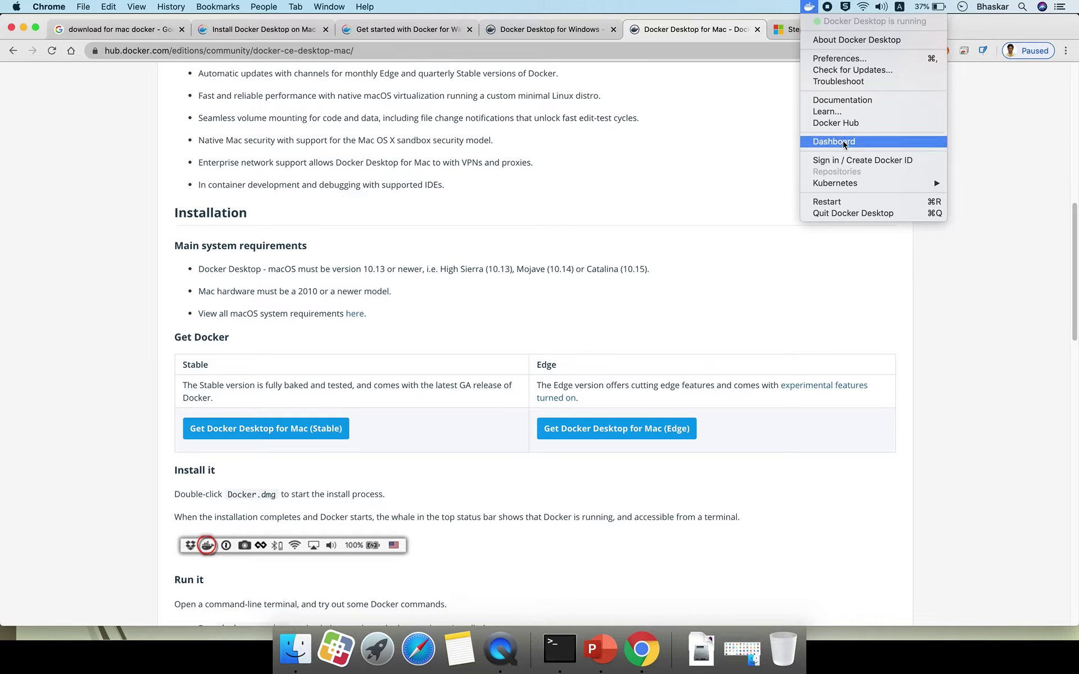
left_click(840, 53)
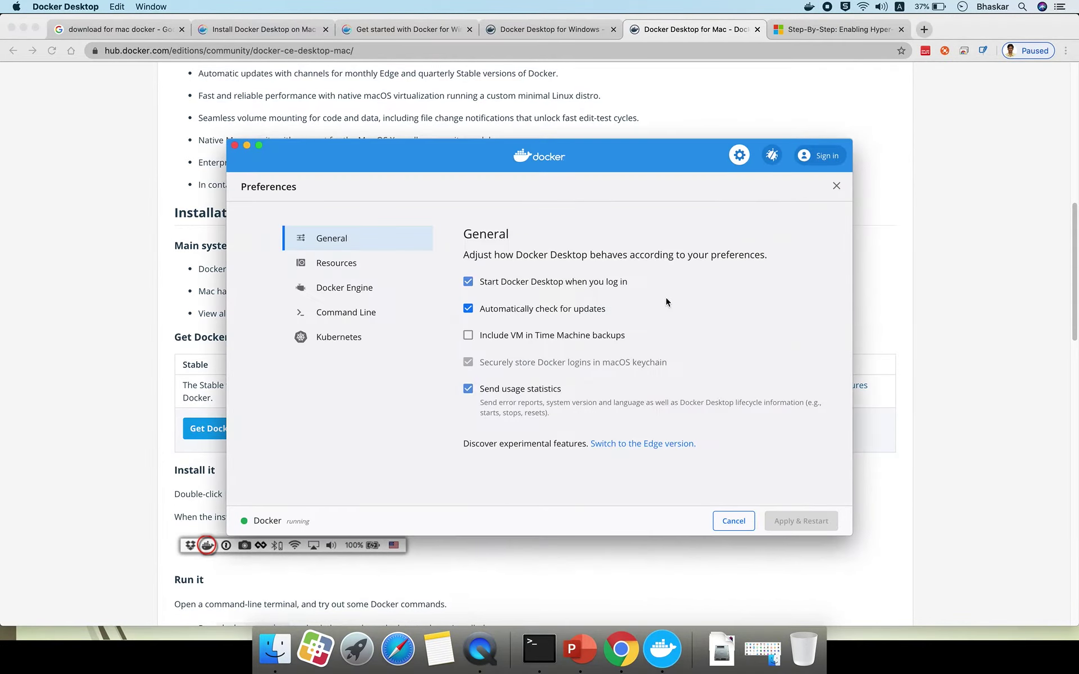
left_click(354, 289)
left_click(357, 314)
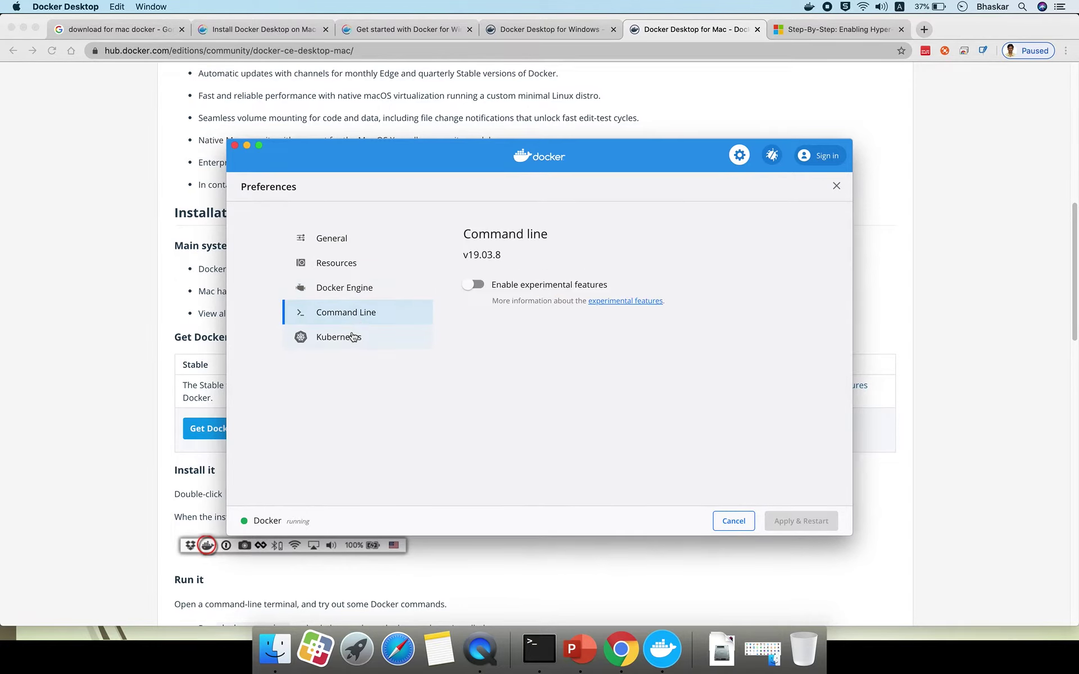
left_click(354, 337)
Step: Close Preferences and sign in to Docker Hub with the Docker ID and account password
left_click(234, 145)
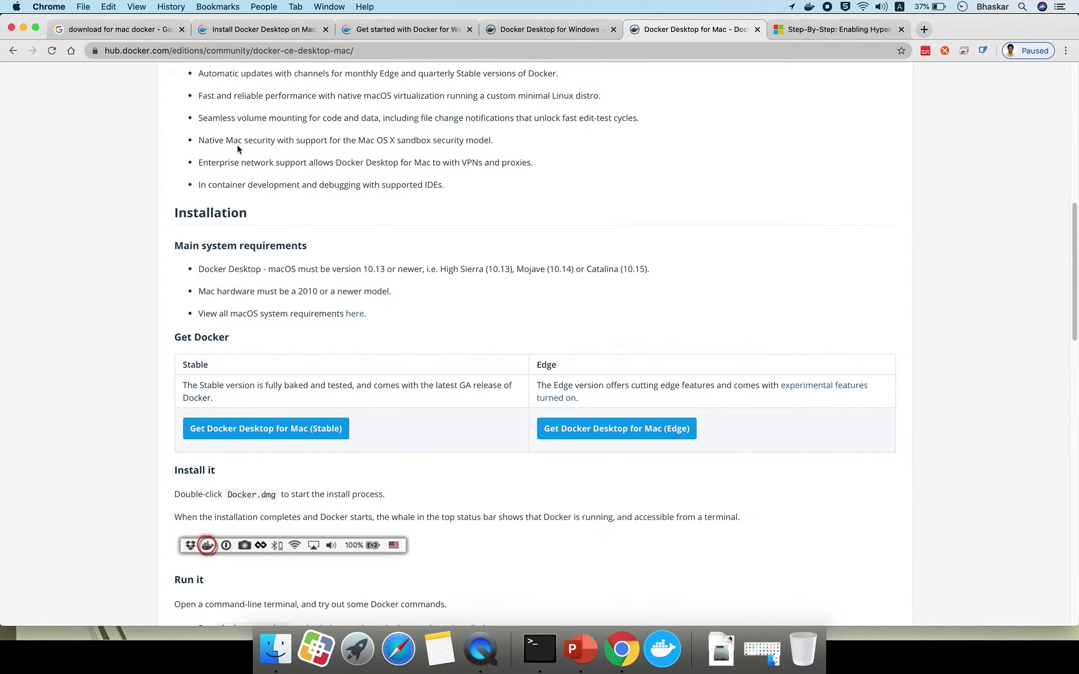
left_click(810, 7)
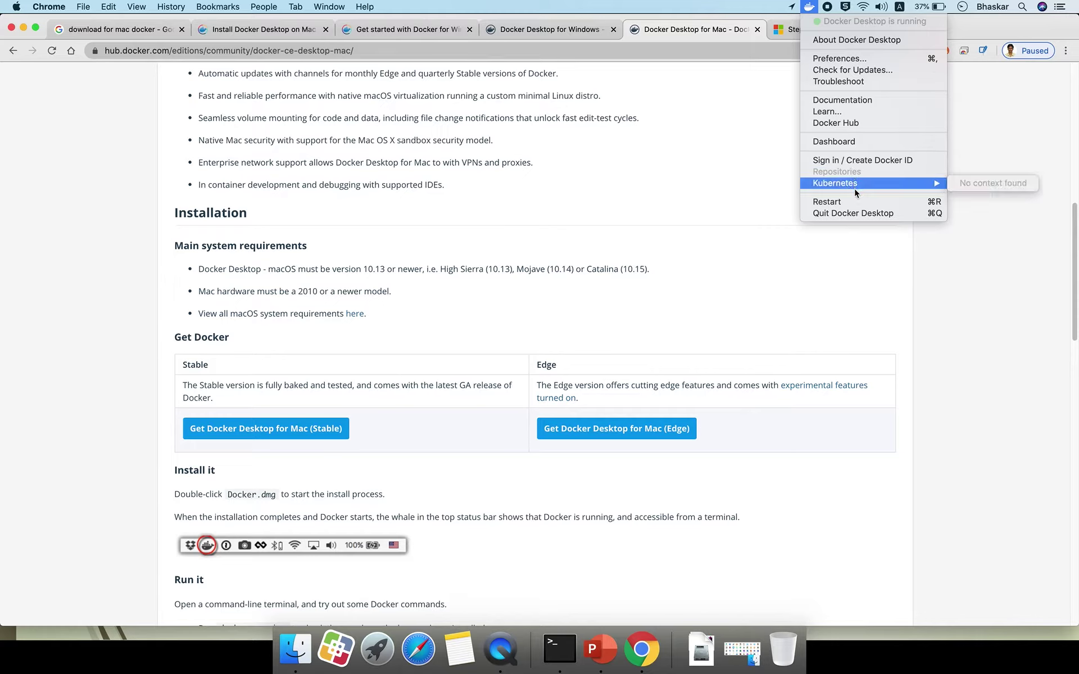
left_click(855, 160)
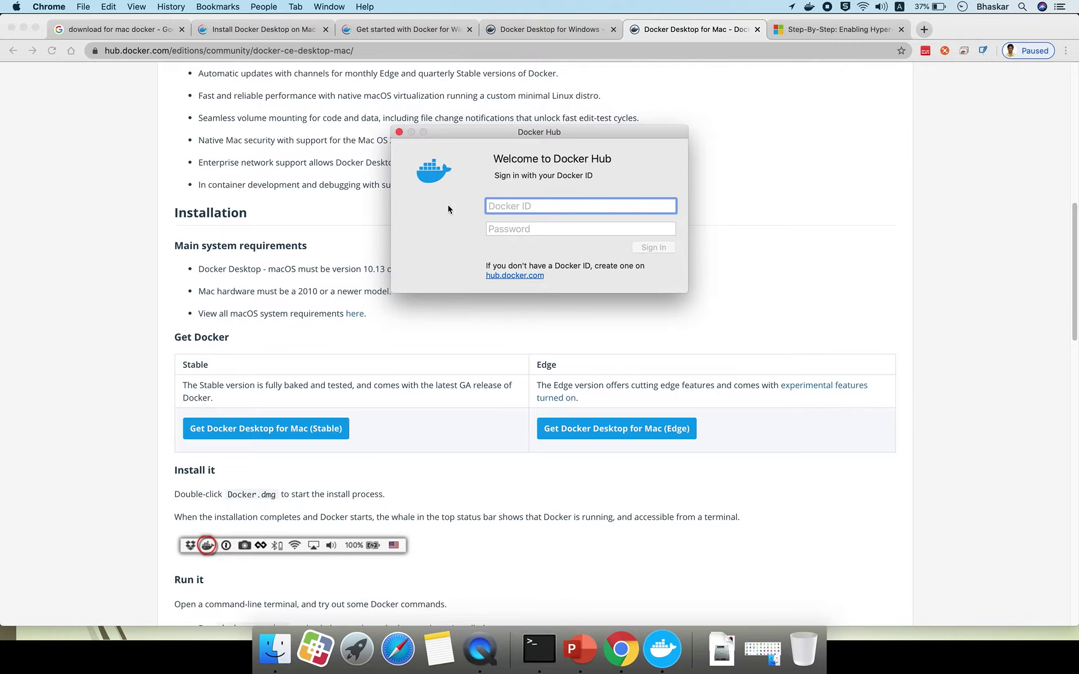
type("anvbhaskar")
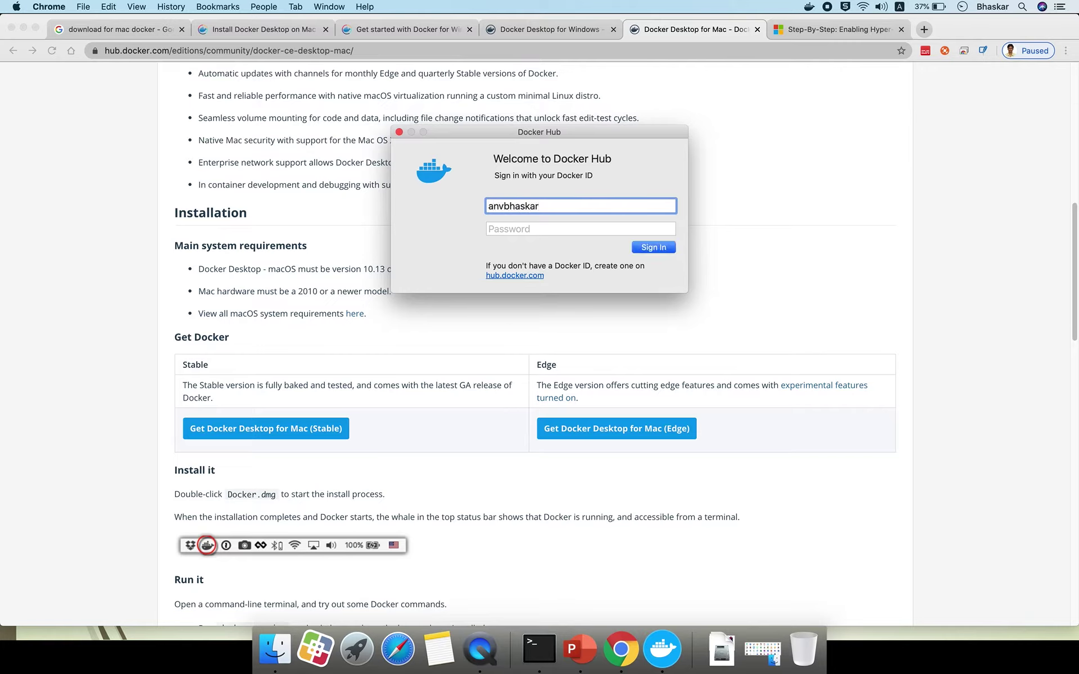
key("Tab")
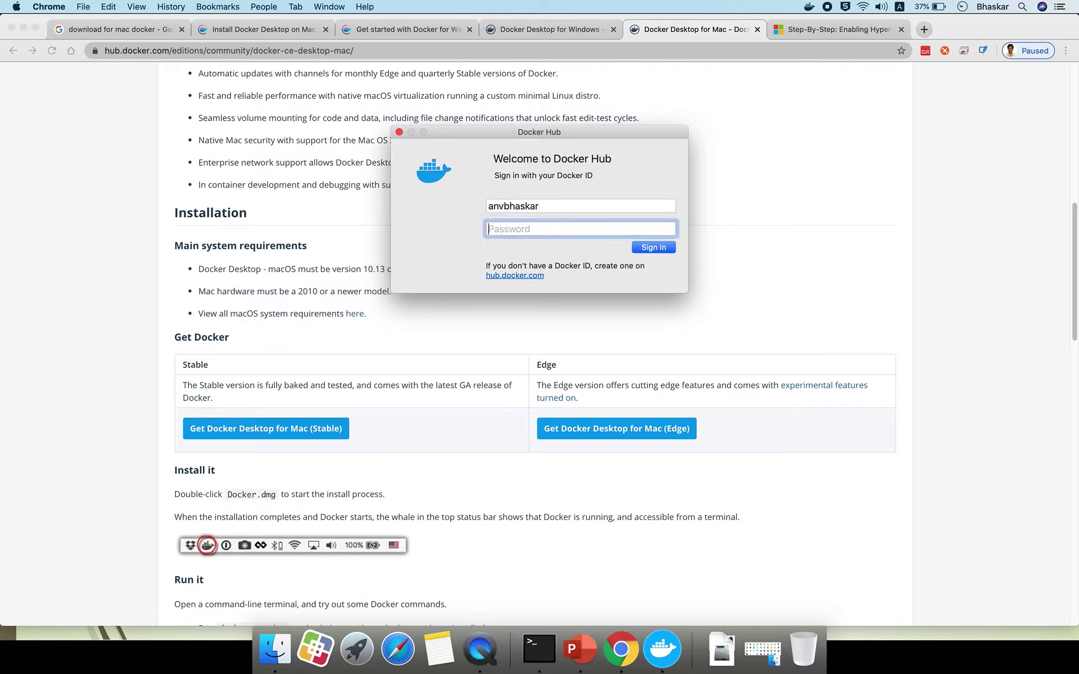
type("••")
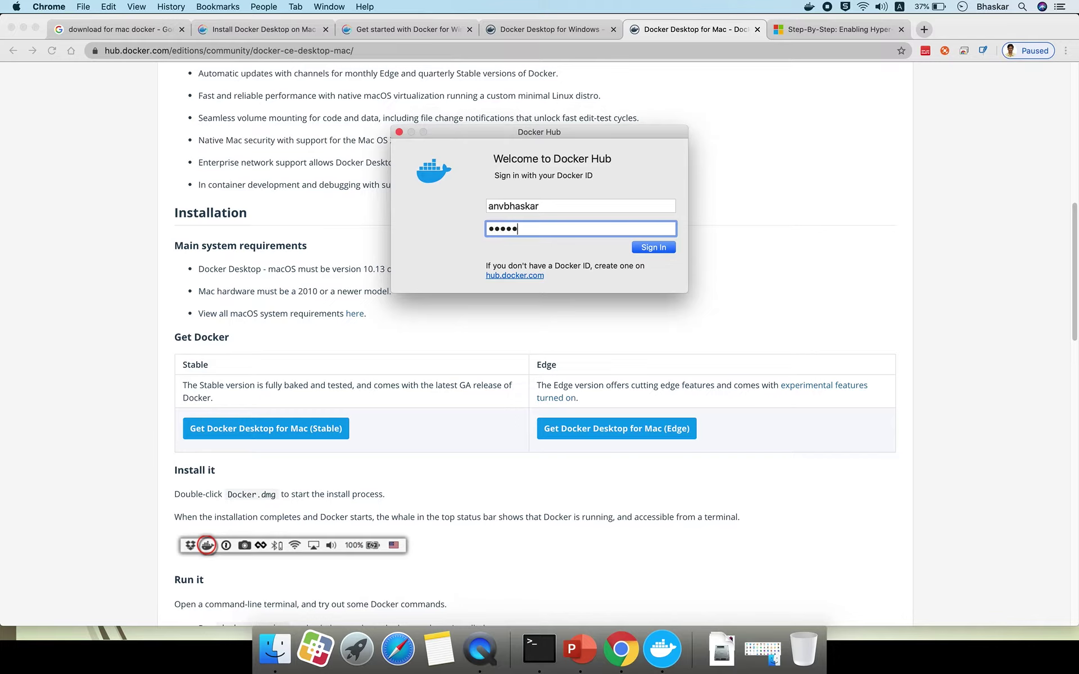
left_click(651, 248)
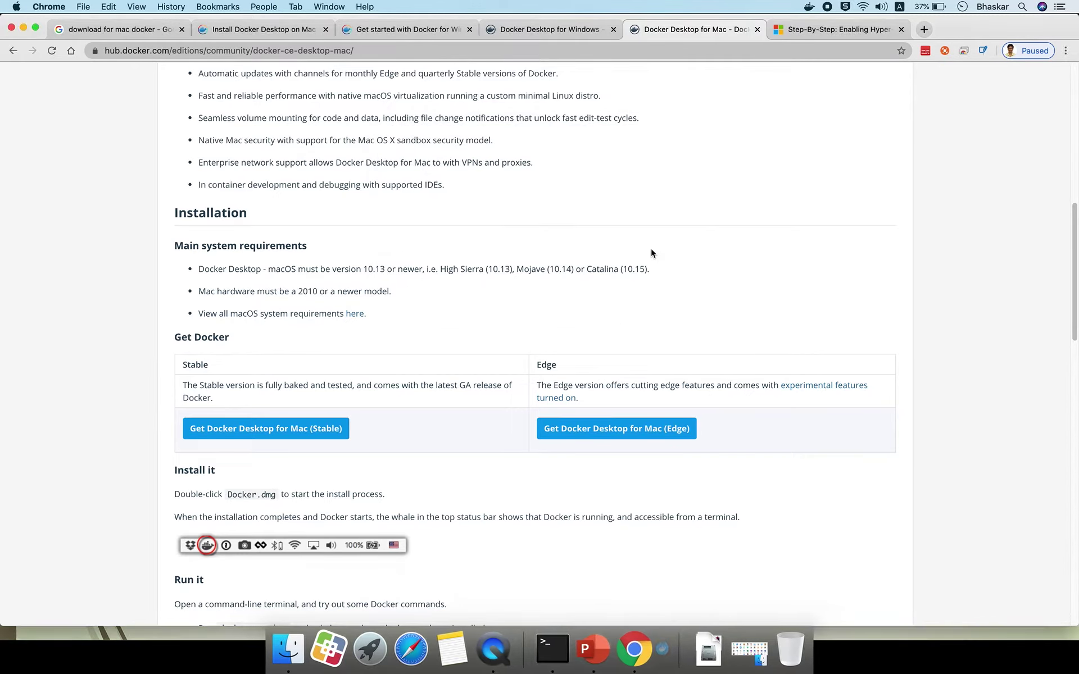
Step: Run docker version in an enlarged Terminal and check client and server Engine 19.03.8
left_click(560, 649)
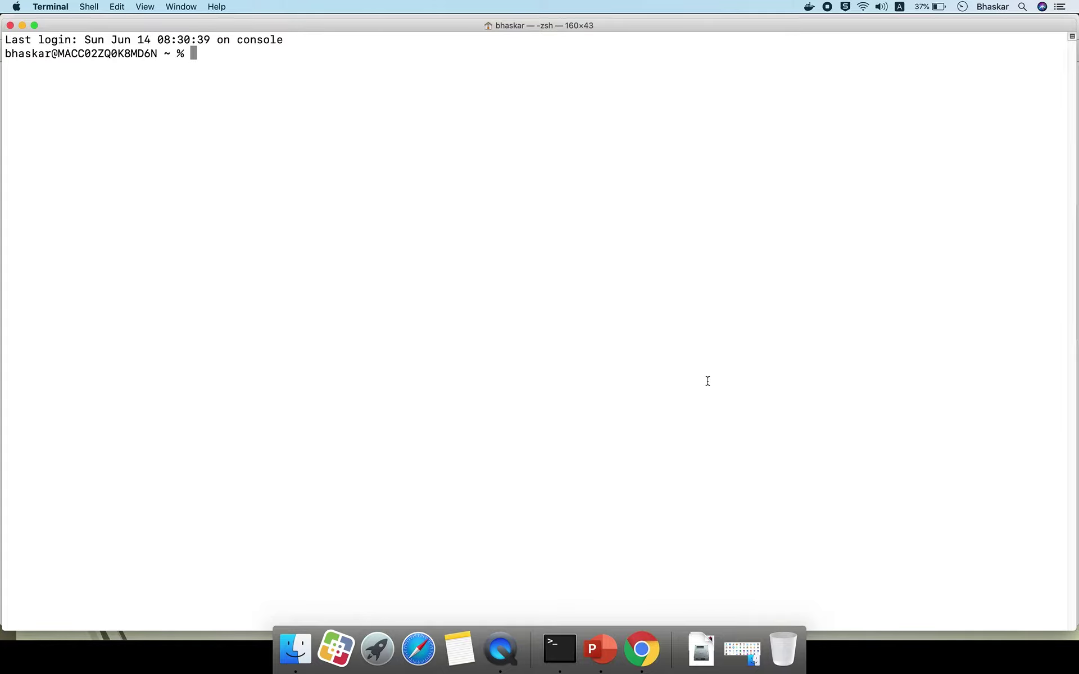
key("super+plus")
type("docker version")
key("Return")
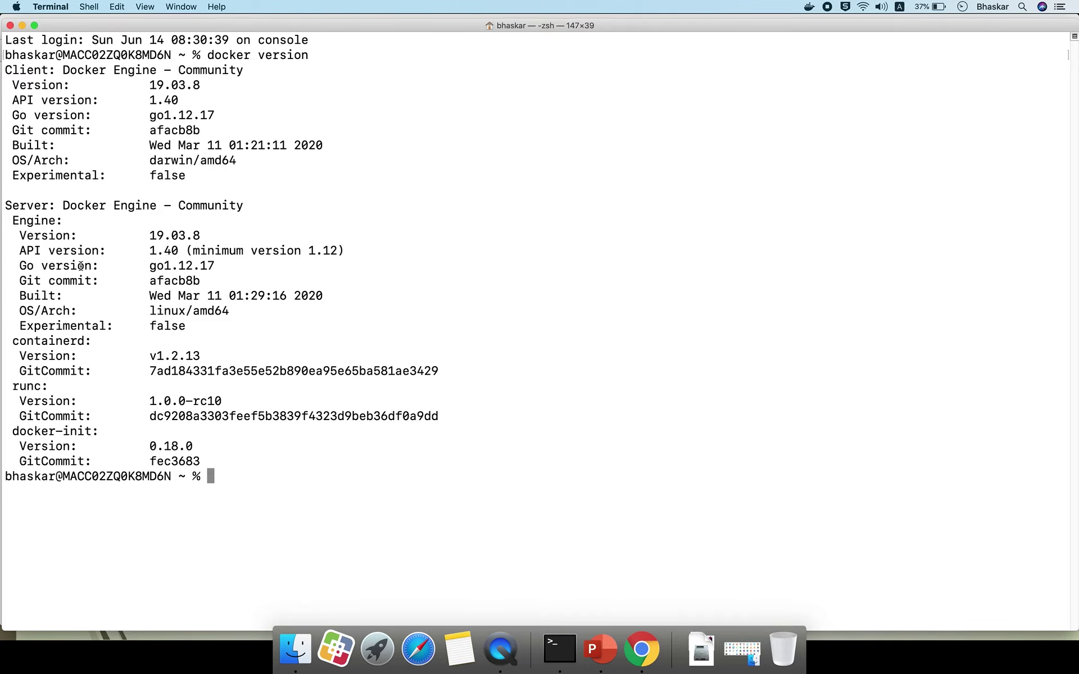
left_click_drag(5, 70, 172, 148)
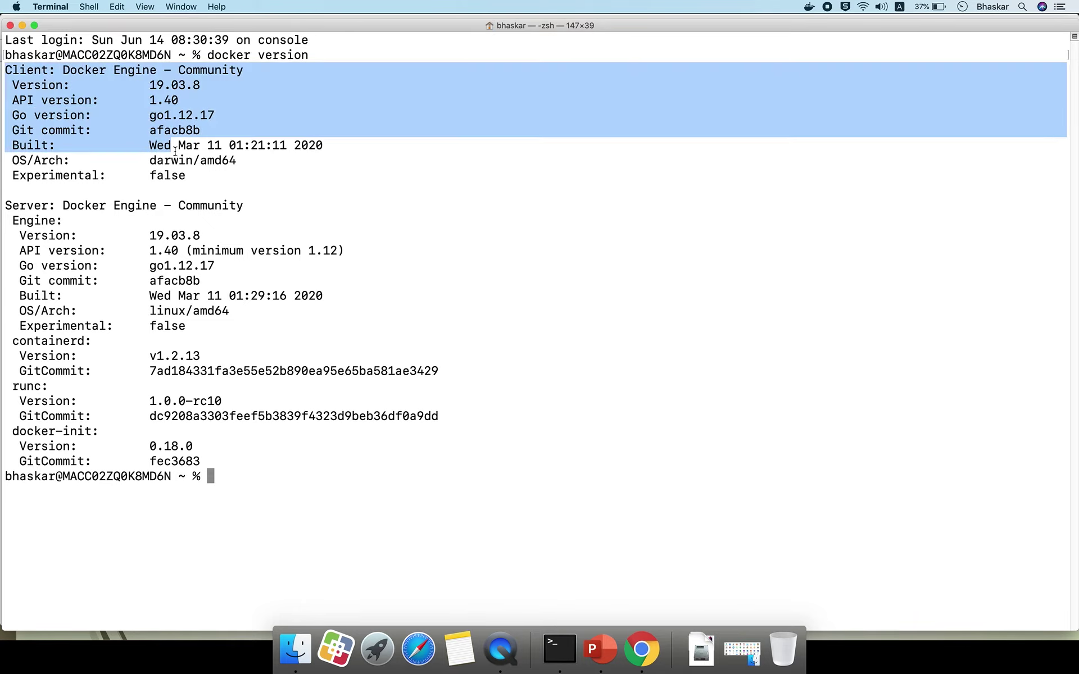
left_click_drag(9, 200, 266, 444)
left_click(402, 365)
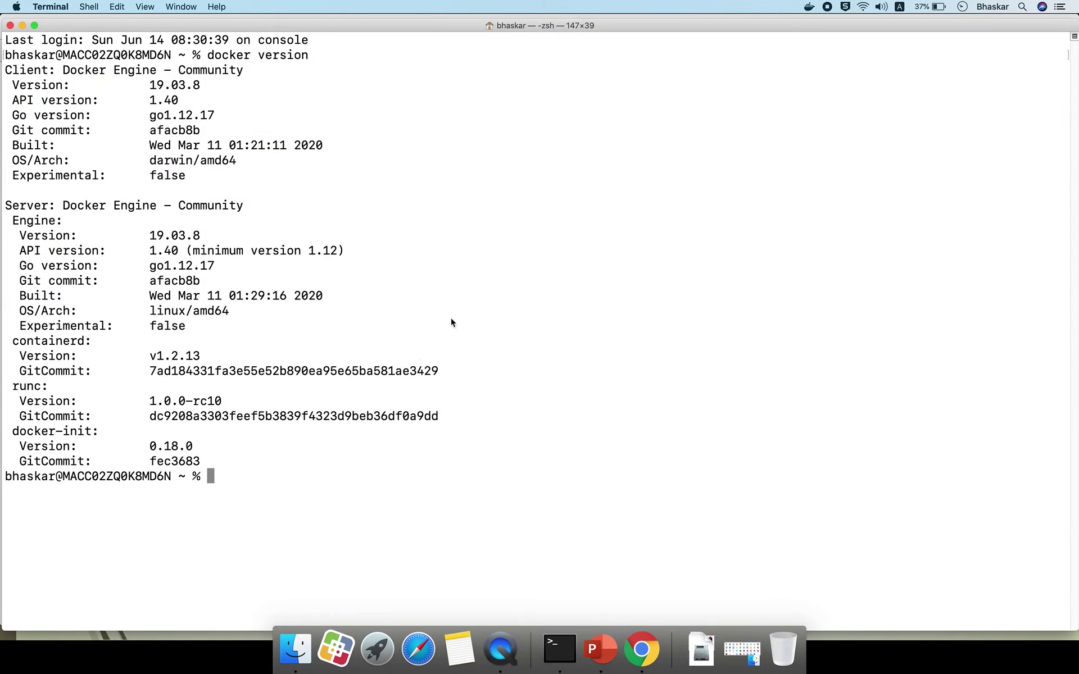
Step: Run docker info in Terminal, fixing a typo in the command
type("dokce")
key("BackSpace")
key("BackSpace")
key("BackSpace")
type("cker info")
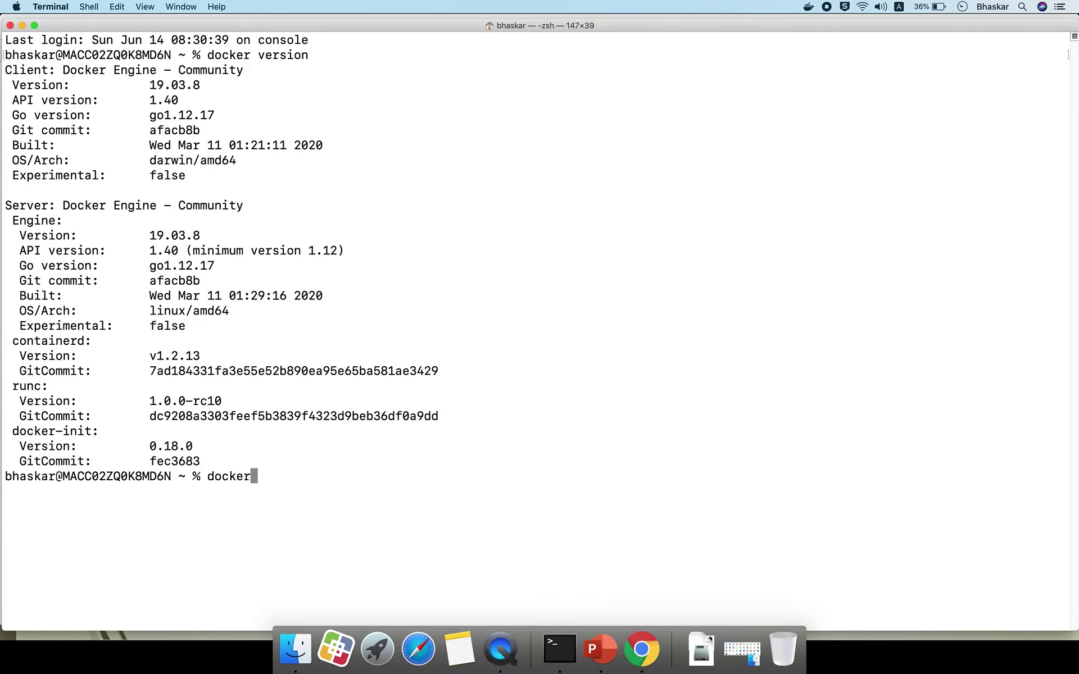
key("Return")
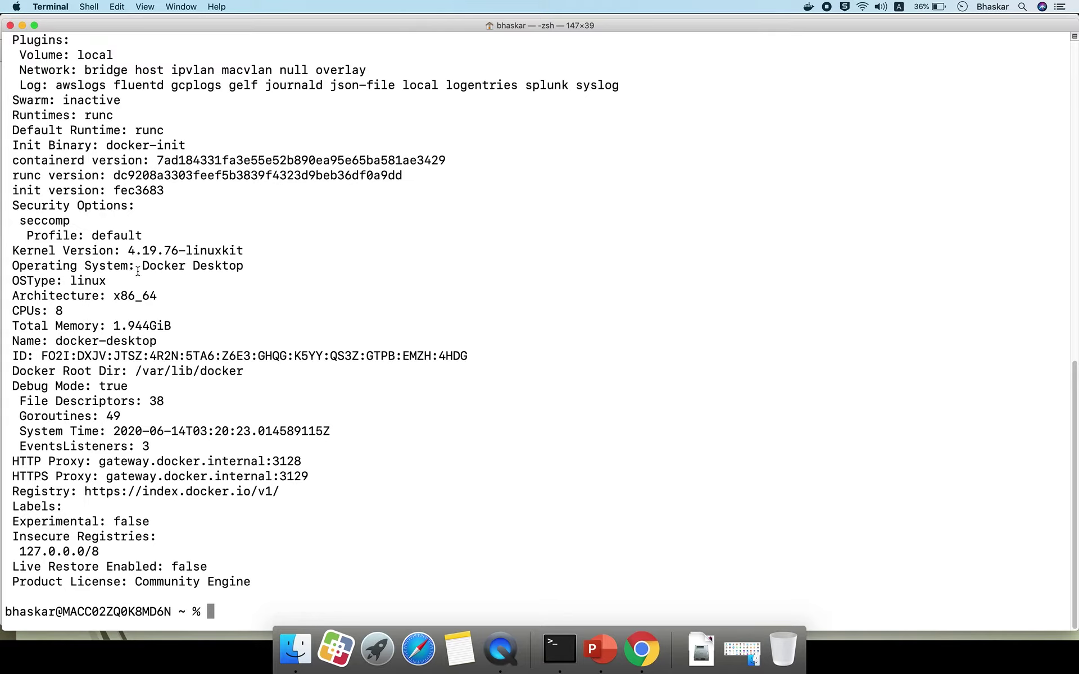
Step: Highlight Operating System Docker Desktop, Kernel Version 4.19.76-linuxkit and the 0 Containers line
left_click_drag(144, 268, 259, 267)
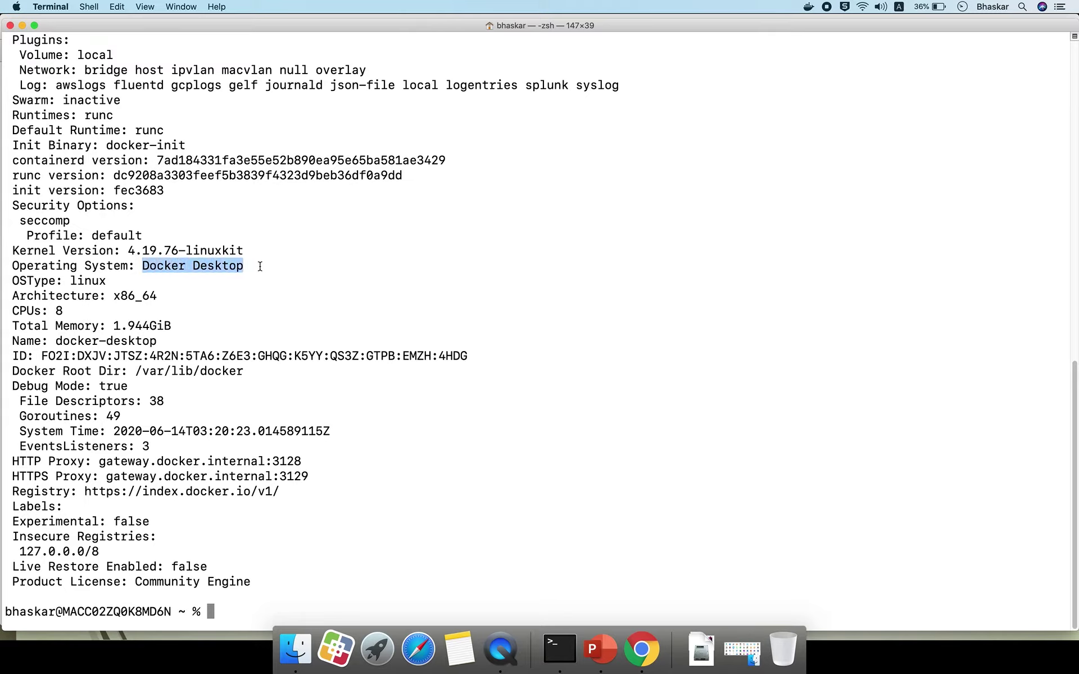
left_click_drag(133, 246, 243, 241)
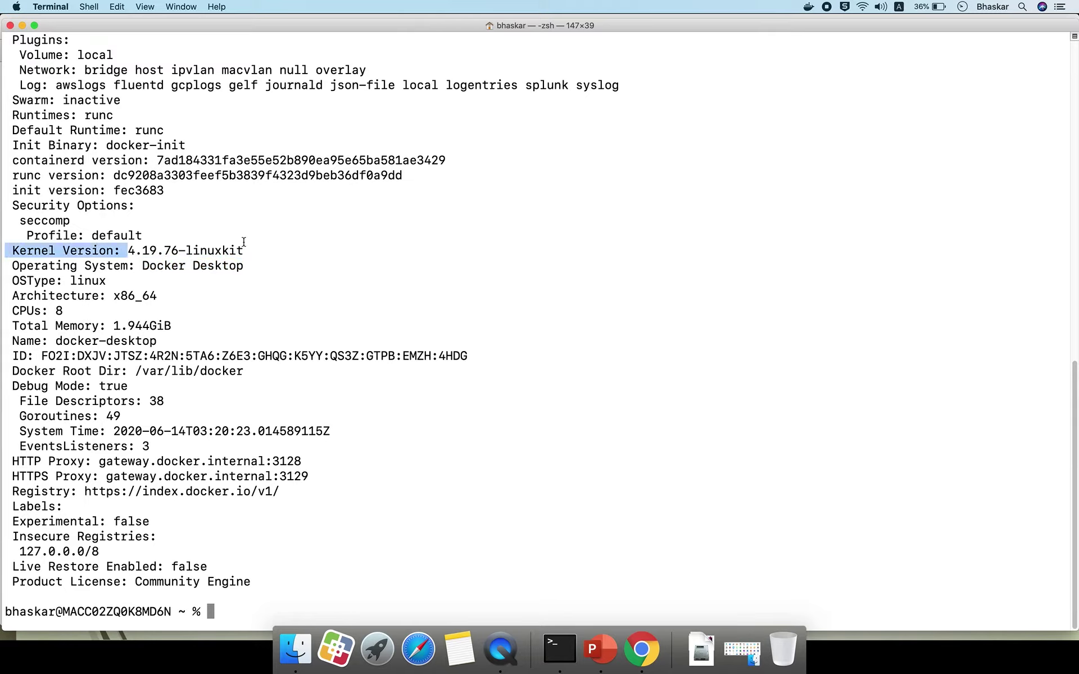
scroll(167, 346, "up", 3)
scroll(164, 345, "up", 3)
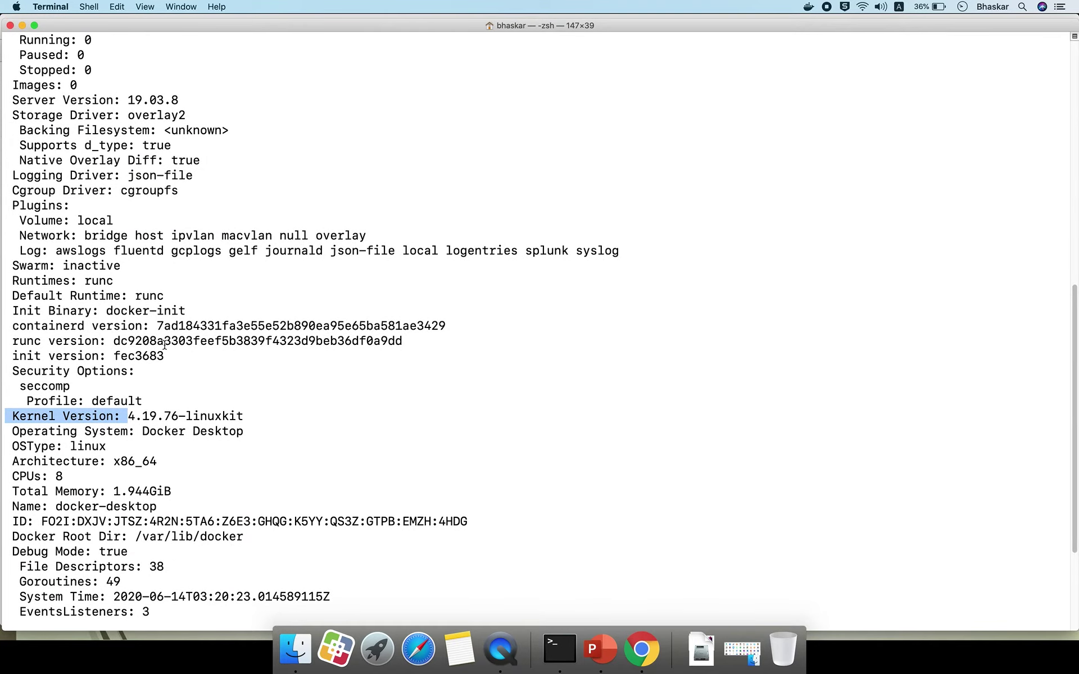
scroll(165, 344, "up", 4)
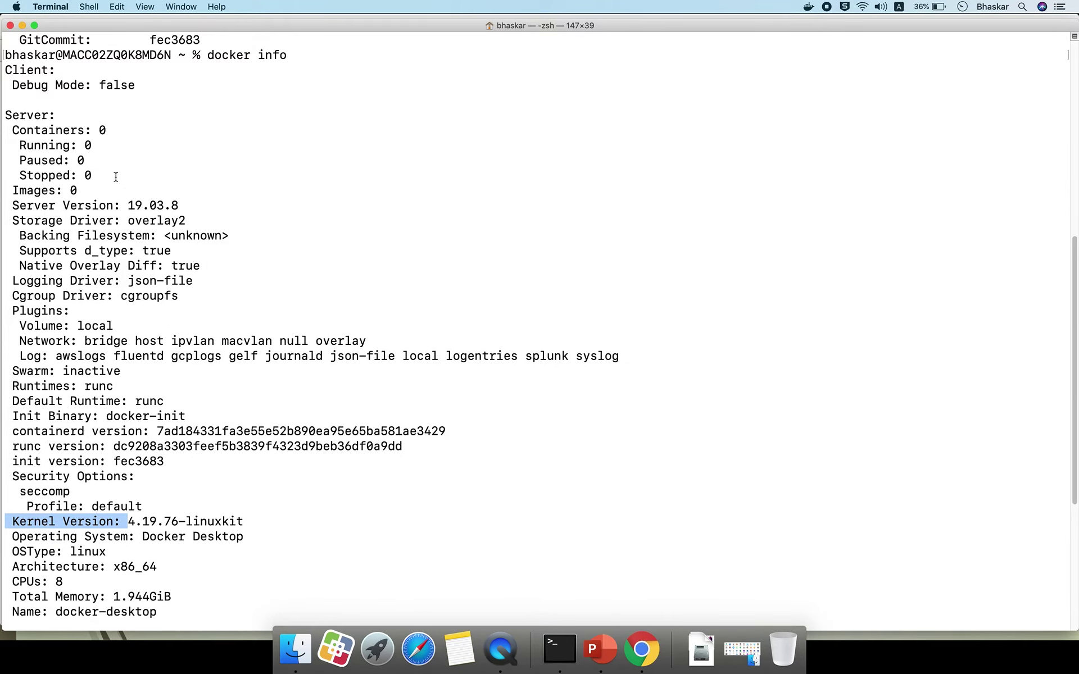
left_click_drag(19, 130, 141, 120)
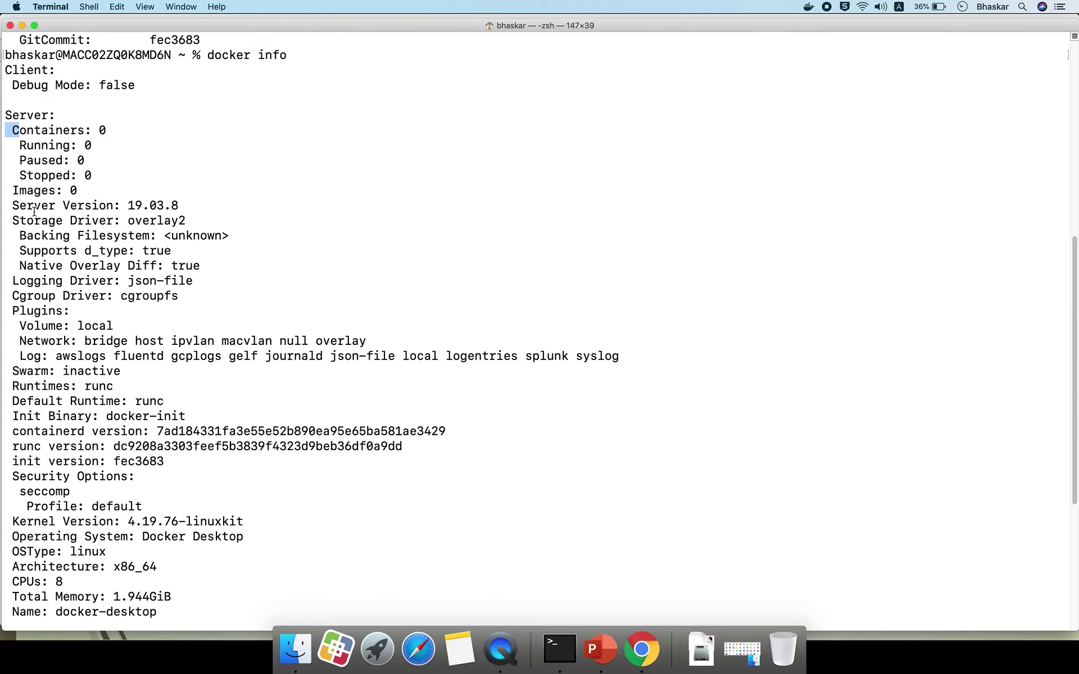
left_click_drag(9, 195, 79, 192)
scroll(165, 280, "down", 8)
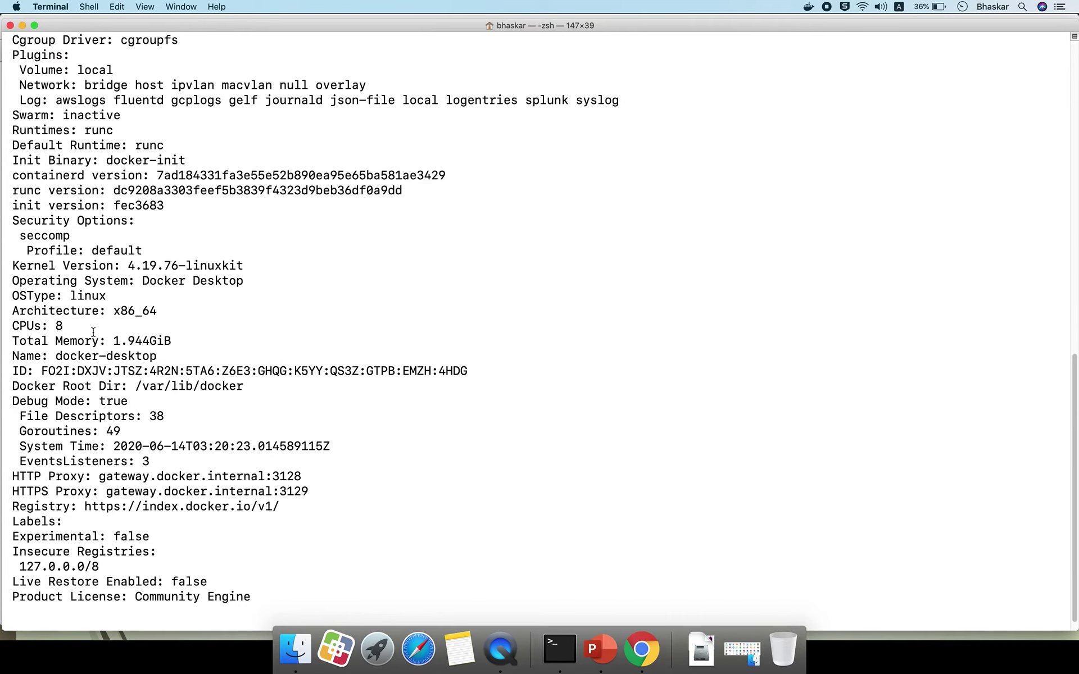
scroll(96, 343, "down", 1)
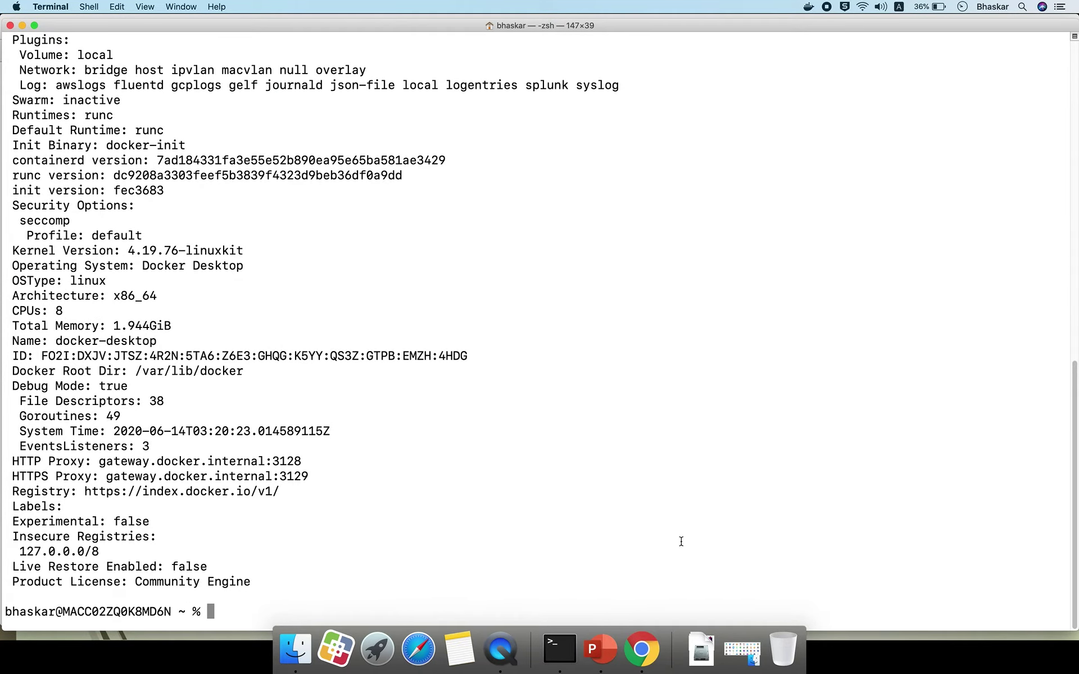
left_click(809, 7)
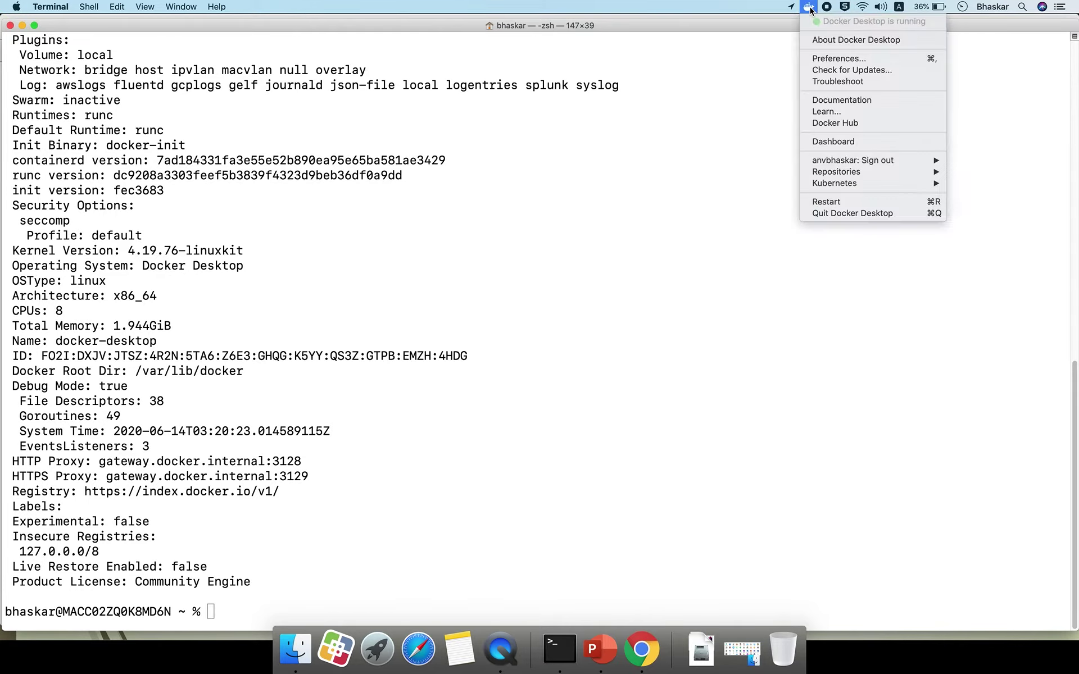
mouse_move(878, 171)
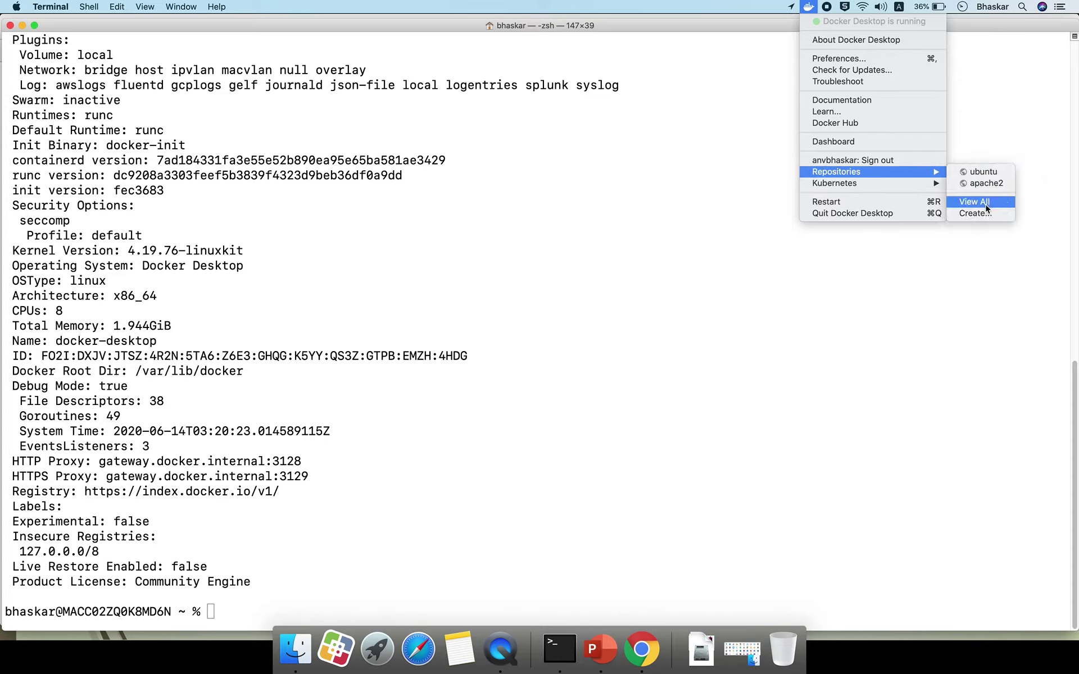
mouse_move(940, 190)
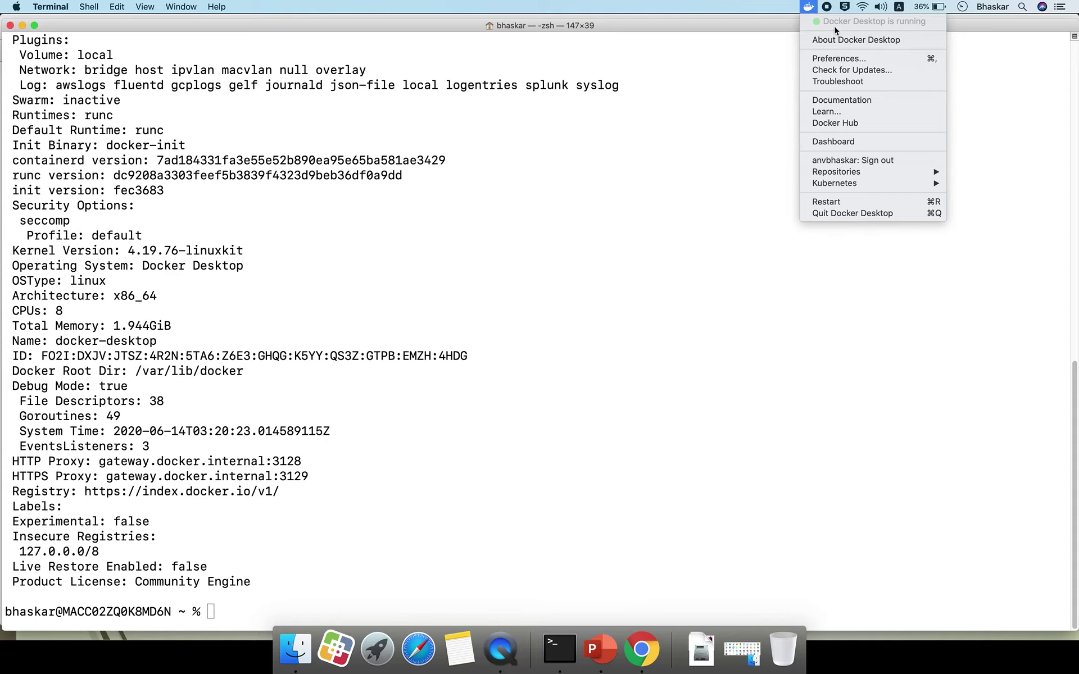
left_click(852, 206)
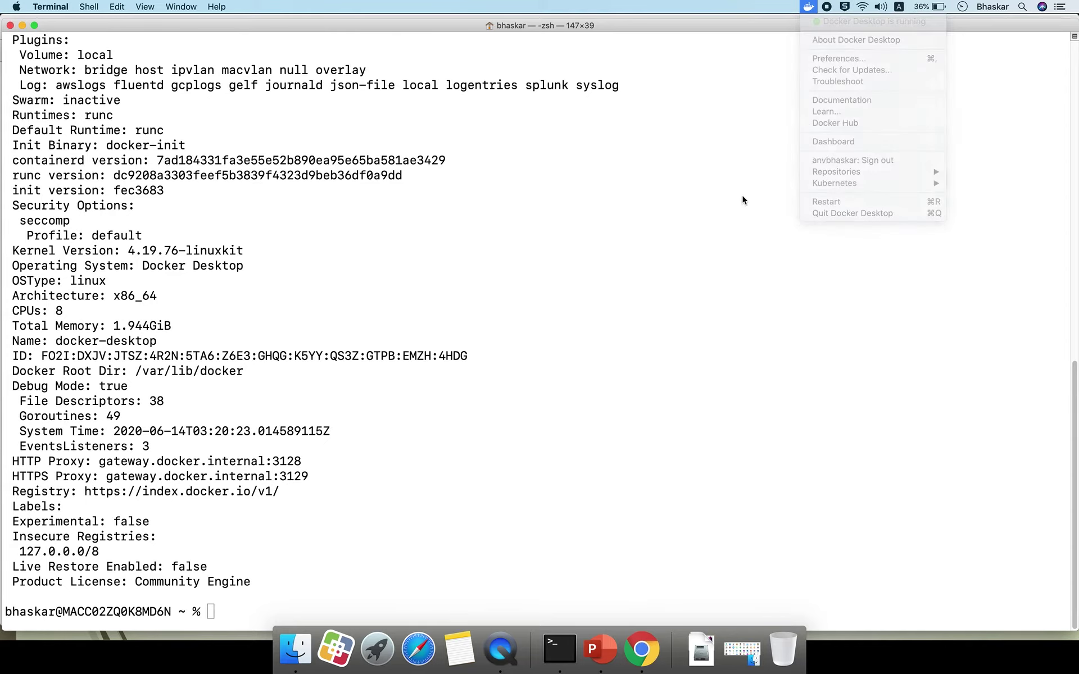
Step: Dismiss the Docker status menu and clear the Terminal screen
left_click(807, 8)
left_click(634, 138)
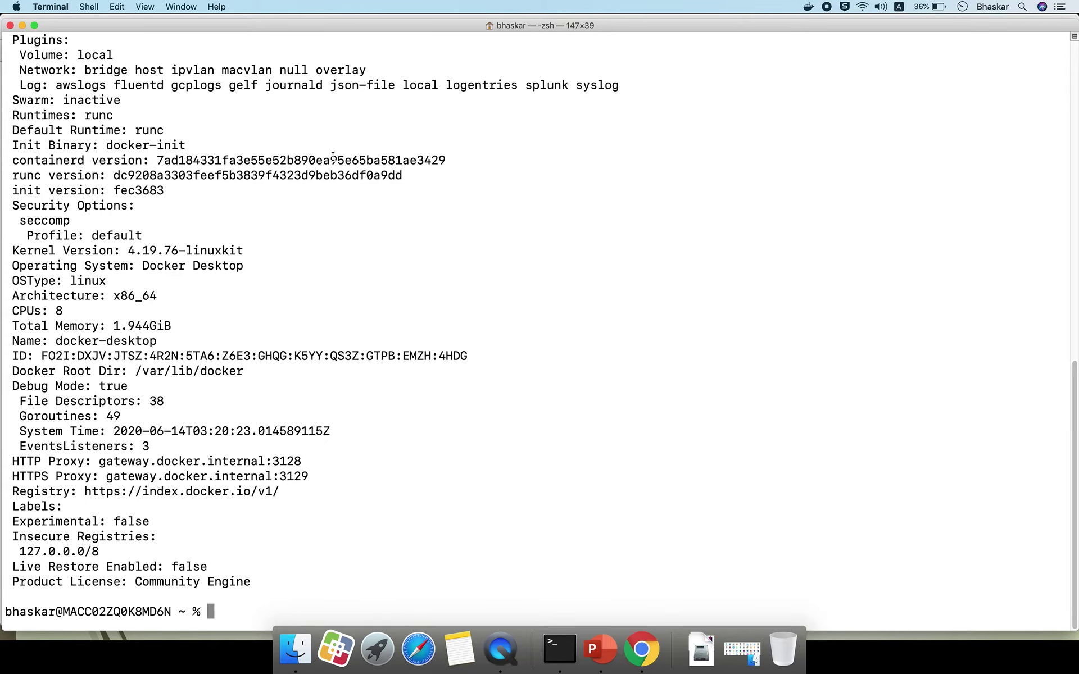
type("clear")
key("Return")
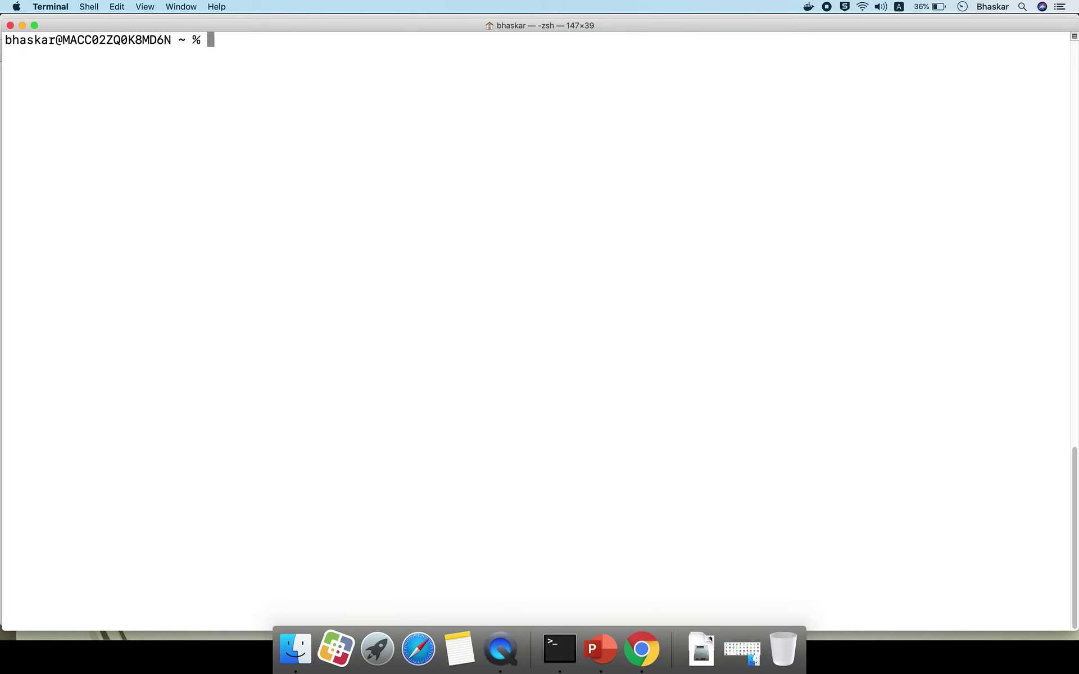
Step: Run docker run hello-world and highlight its 'Hello from Docker!' output
type("docker run")
key("BackSpace")
key("BackSpace")
type("run hello-wro")
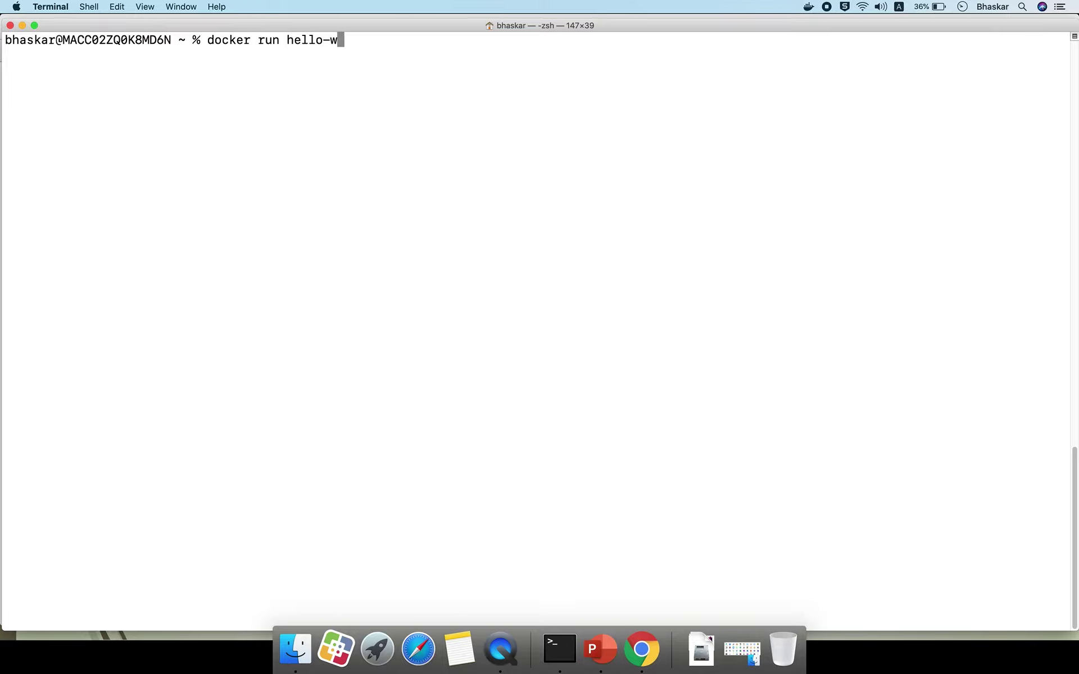
key("BackSpace")
key("BackSpace")
type("orld")
key("Return")
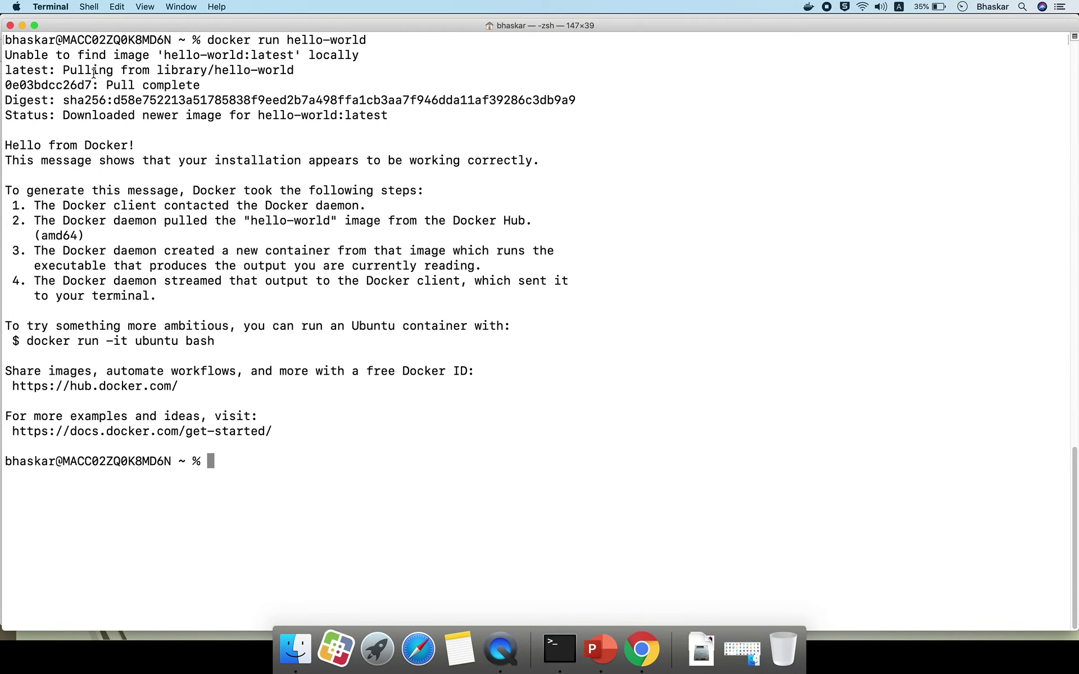
left_click_drag(275, 438, 1, 55)
Step: Rerun docker info and highlight Containers: 1, Stopped: 1 and Images: 1
left_click(413, 302)
type("docker info")
key("Return")
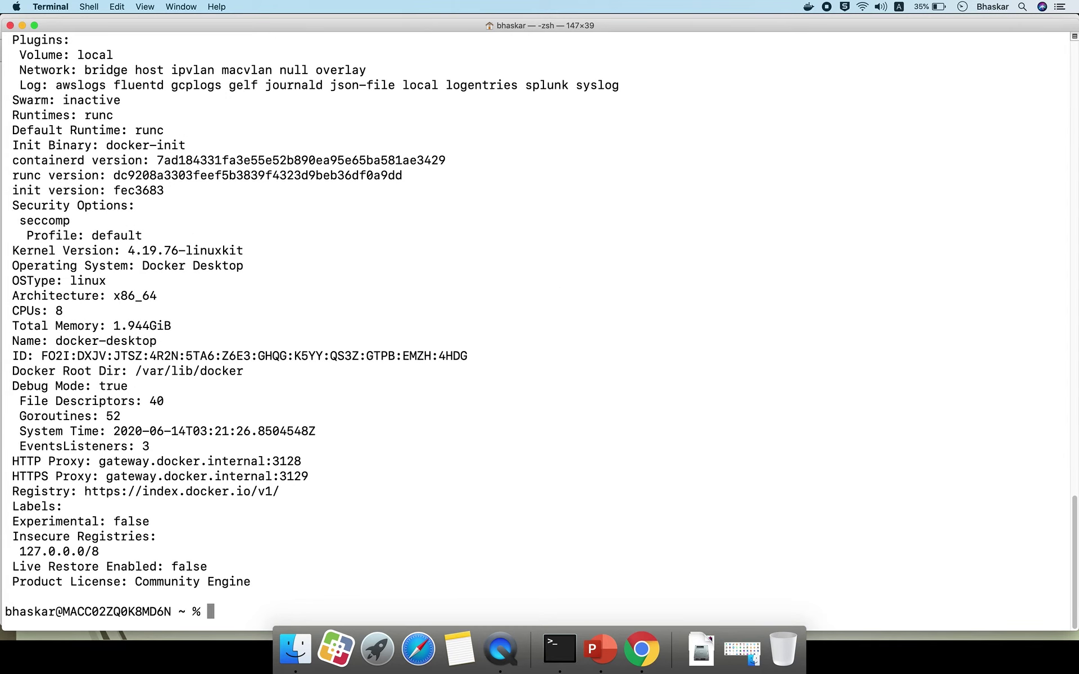
scroll(289, 321, "up", 7)
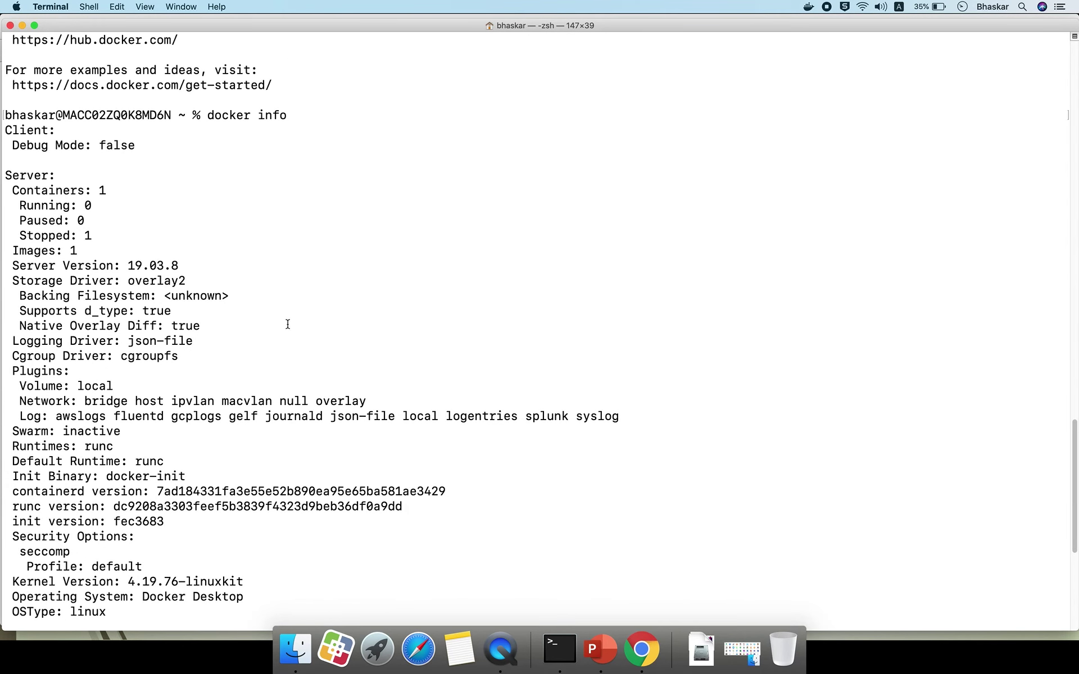
left_click_drag(12, 189, 124, 191)
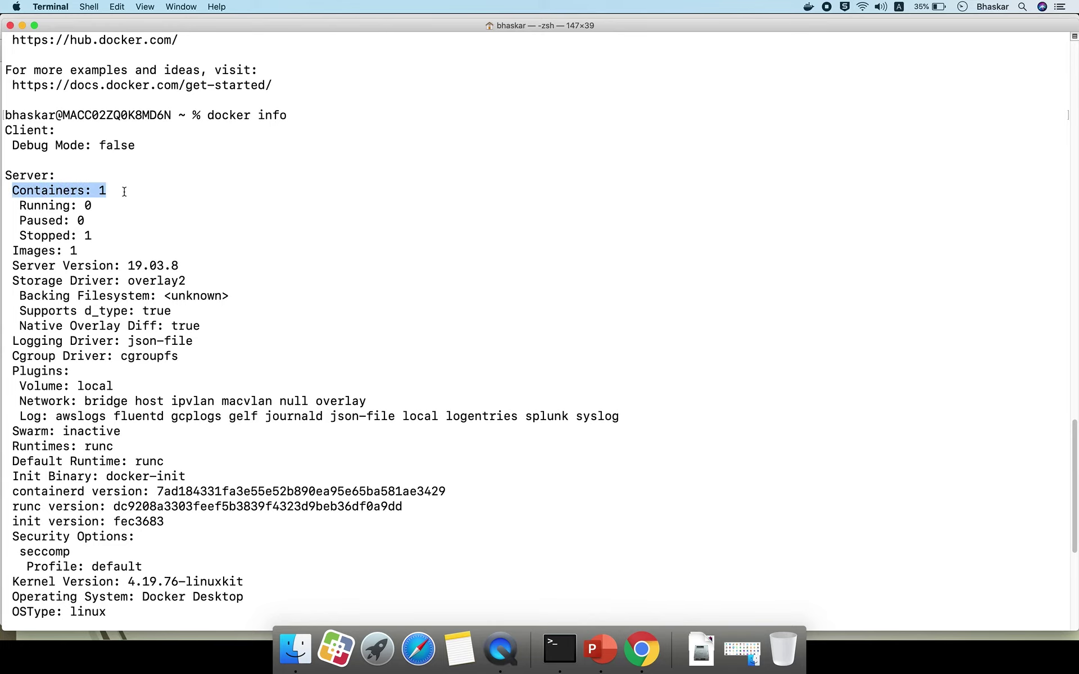
mouse_move(20, 236)
left_mouse_down()
mouse_move(99, 230)
mouse_move(34, 260)
mouse_move(10, 254)
left_mouse_up()
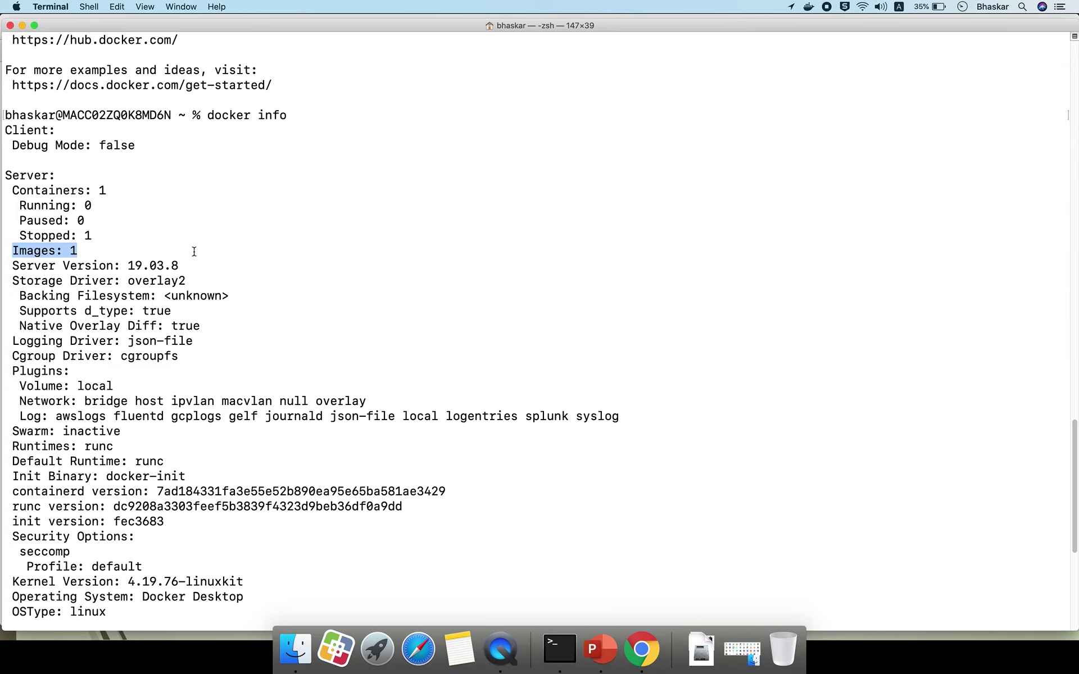
left_click(68, 208)
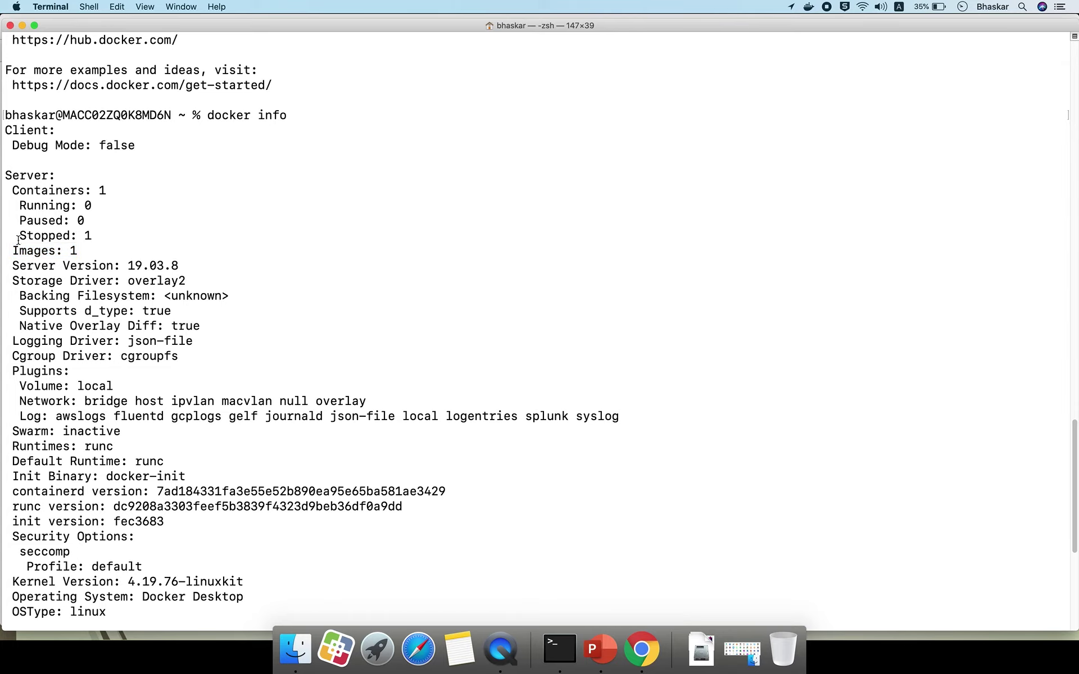
scroll(436, 292, "down", 1)
scroll(436, 292, "down", 10)
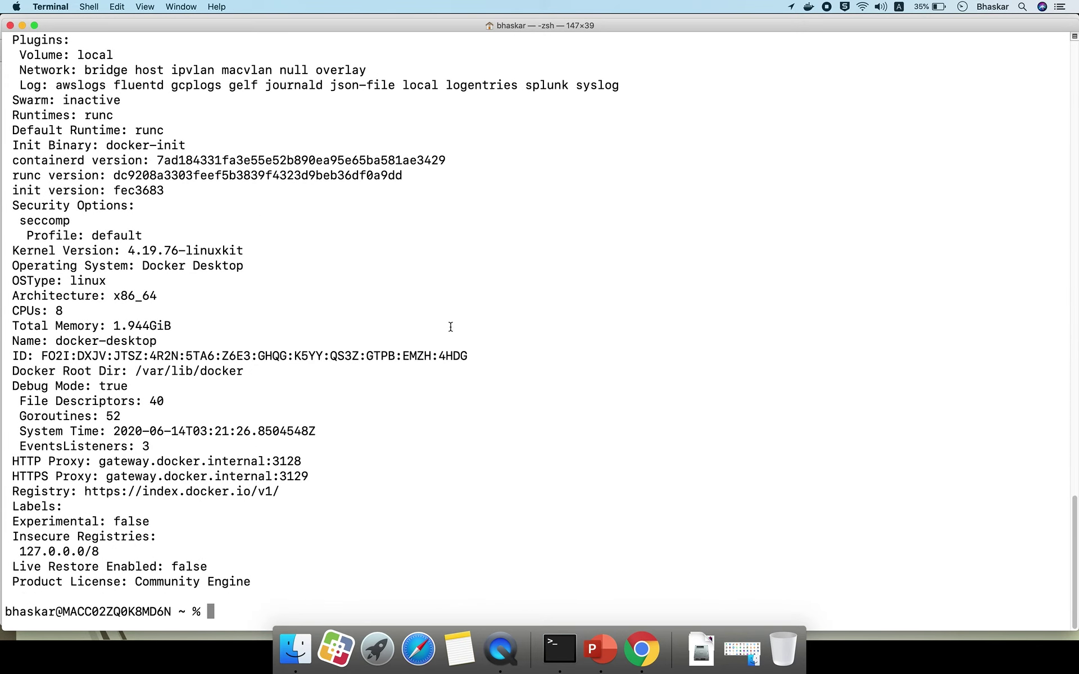
Step: Bring Chrome to the front and scroll through the Docker Desktop for Mac page
left_click(641, 649)
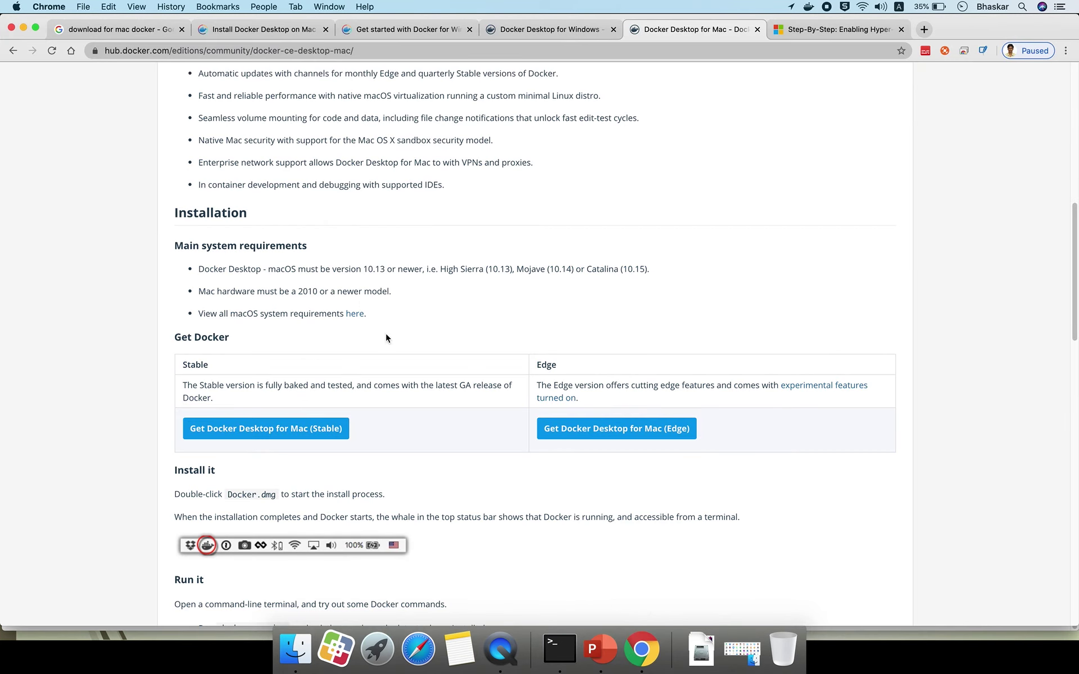
scroll(485, 386, "up", 3)
scroll(486, 382, "up", 5)
scroll(485, 383, "down", 9)
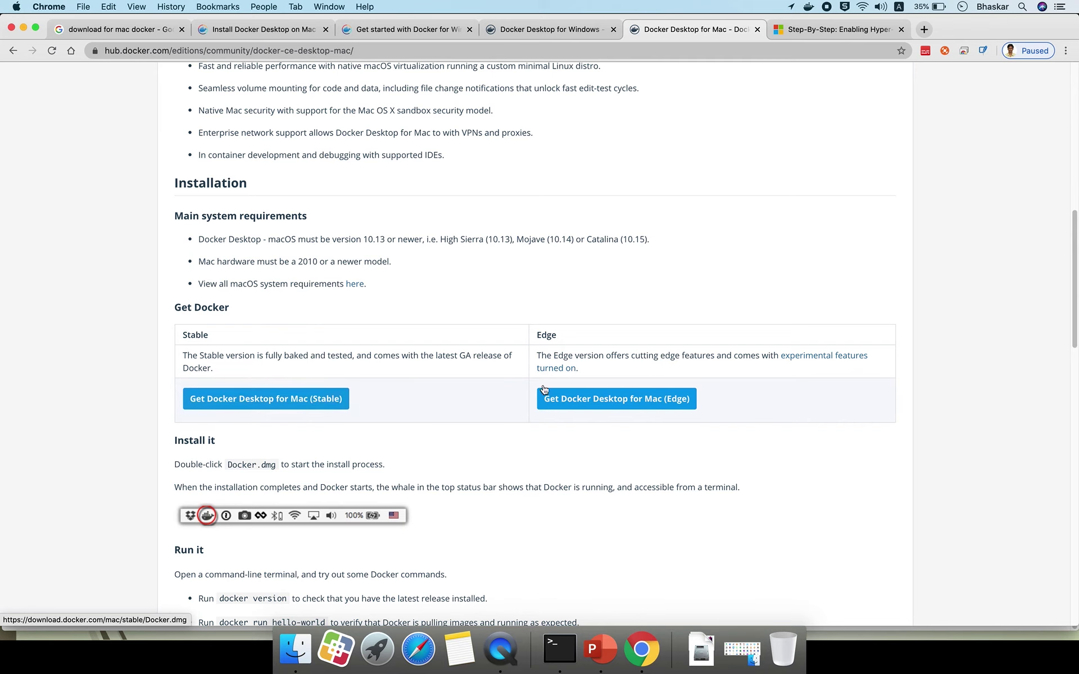
scroll(443, 456, "down", 10)
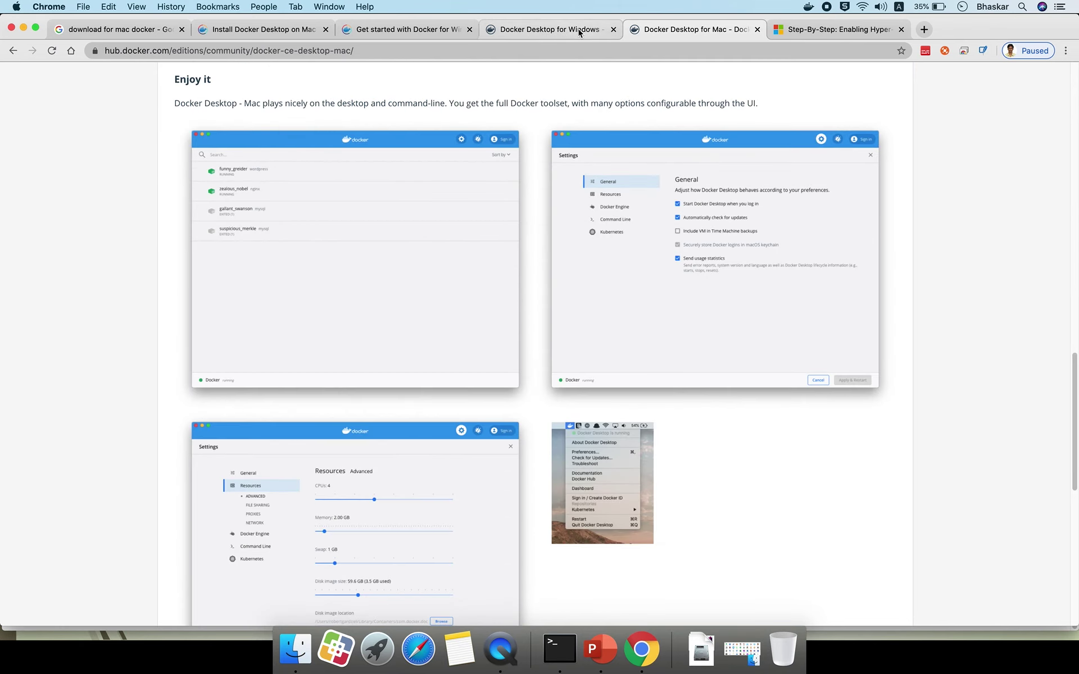
Step: Switch to the Docker Desktop for Windows page and scroll to its Documentation section
left_click(547, 29)
scroll(504, 351, "down", 8)
scroll(594, 309, "up", 4)
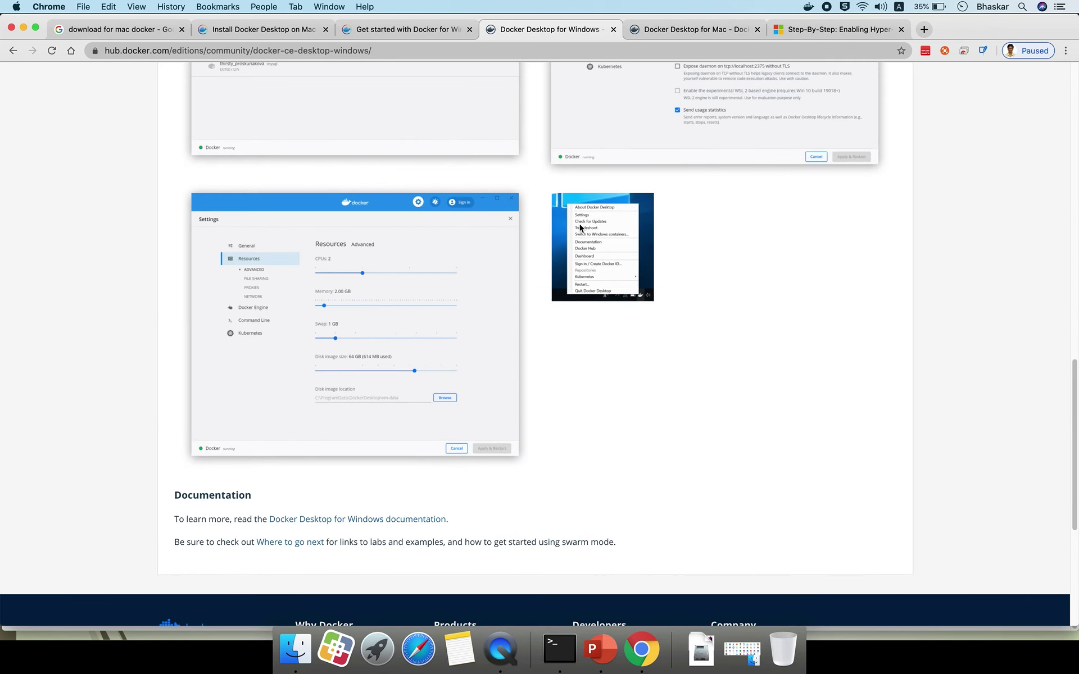
scroll(666, 247, "up", 3)
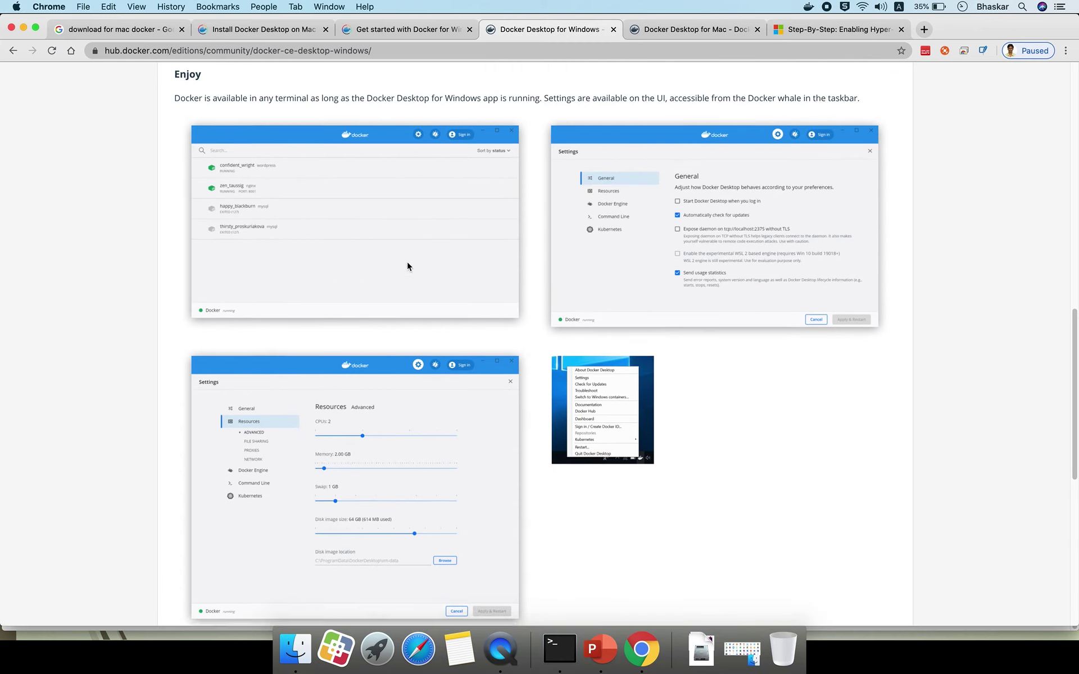
scroll(514, 243, "down", 6)
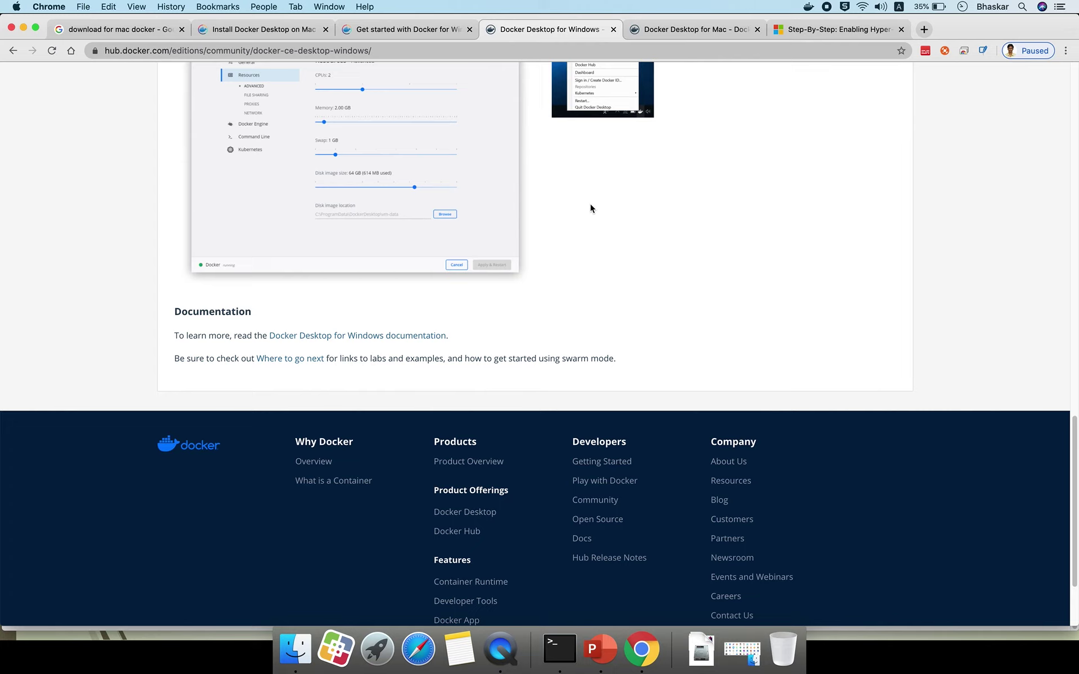